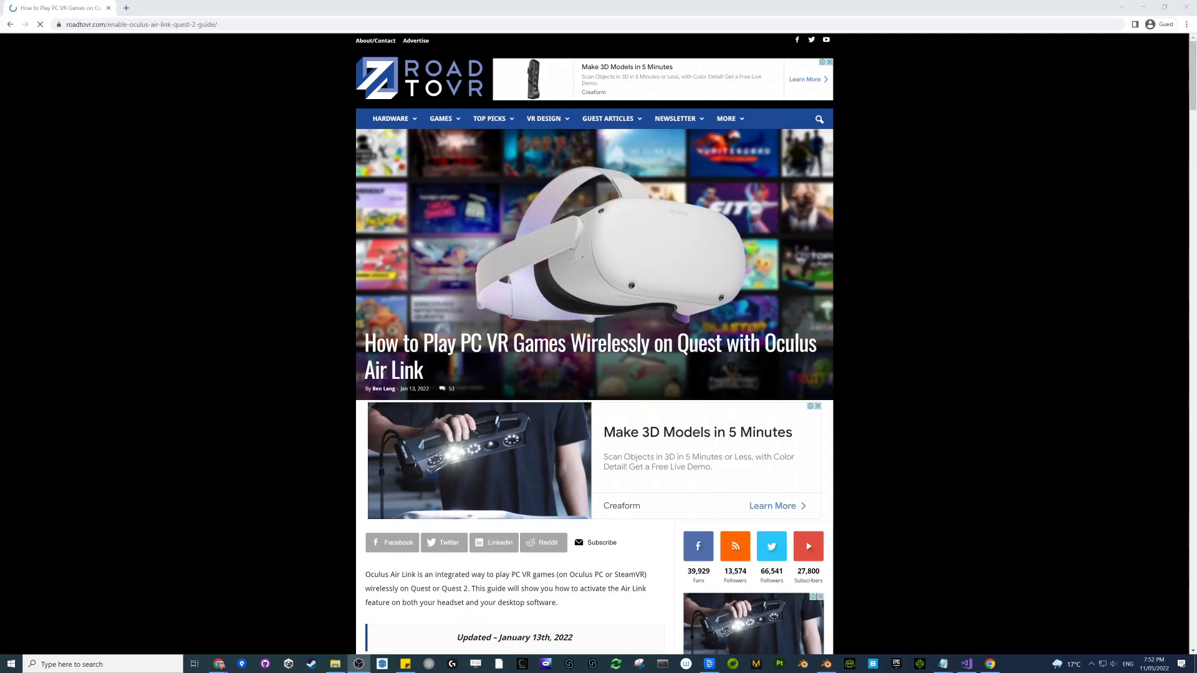
Step: Read the Air Link guide's requirements and Quest version check, and view the headset's software update page in the SideQuest Stream window
{"action": "scroll", "coordinate": [635, 384], "scroll_direction": "down", "scroll_amount": 7}
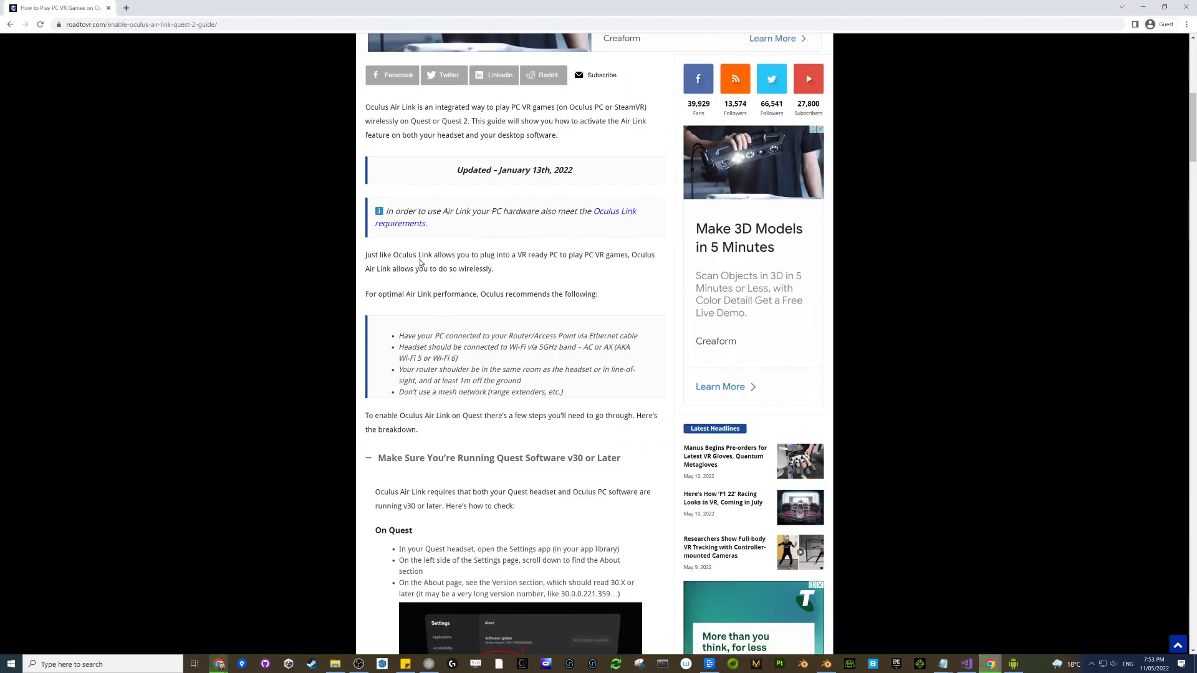
{"action": "scroll", "coordinate": [552, 438], "scroll_direction": "down", "scroll_amount": 3}
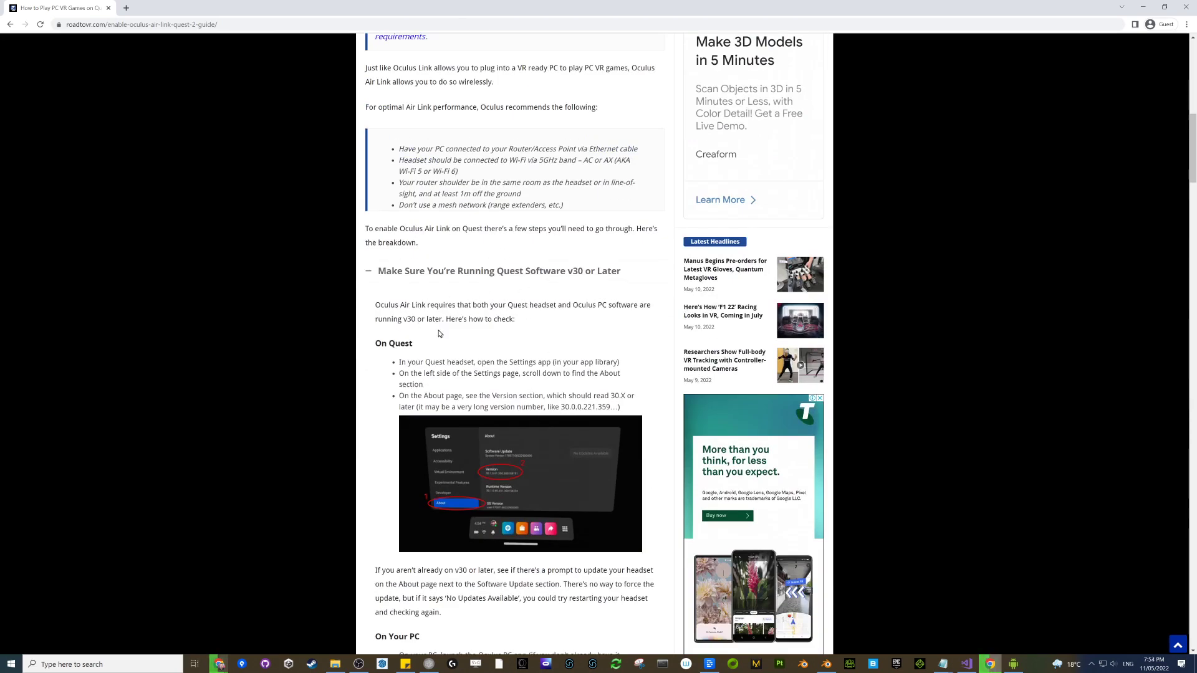
{"action": "scroll", "coordinate": [444, 321], "scroll_direction": "down", "scroll_amount": 1}
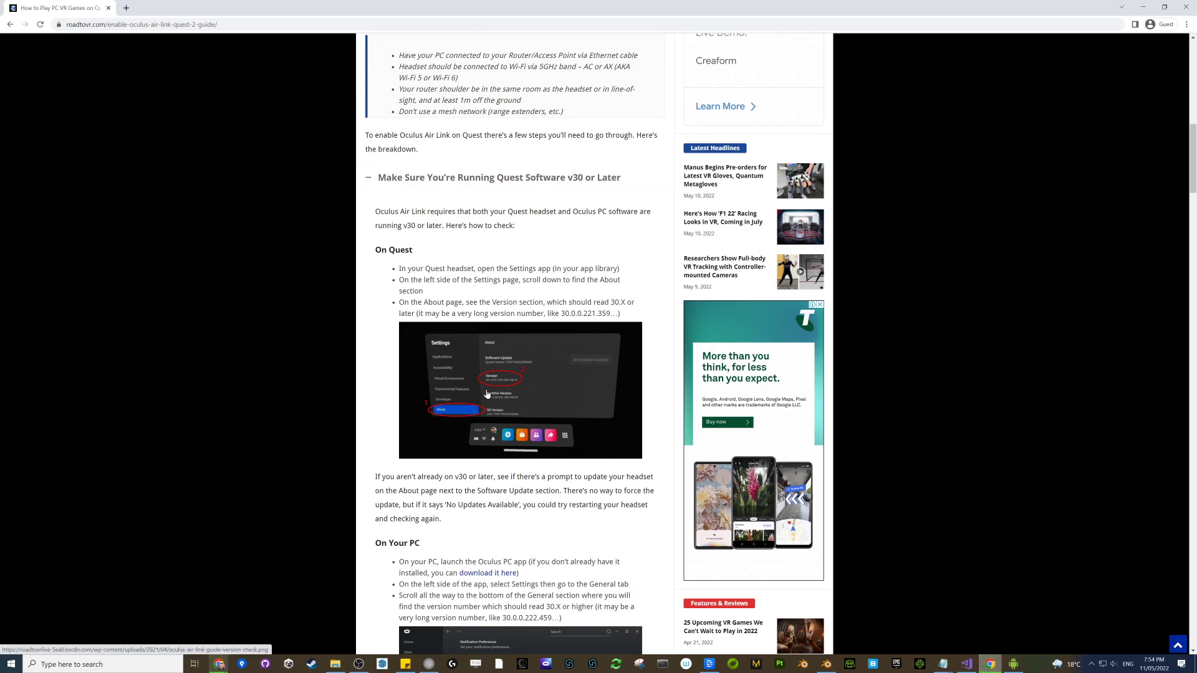
{"action": "left_click", "coordinate": [1013, 664]}
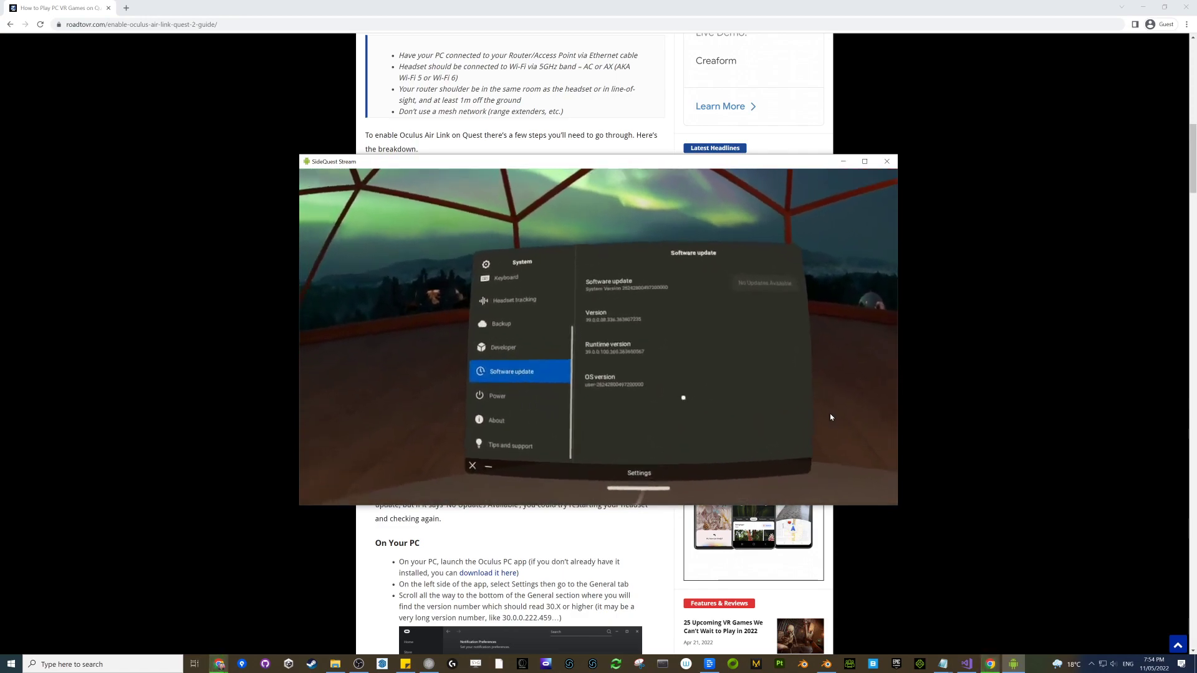
{"action": "key", "text": "alt+Tab"}
Step: Review the guide's software version section and open its download page for the Oculus PC app
{"action": "scroll", "coordinate": [544, 439], "scroll_direction": "up", "scroll_amount": 8}
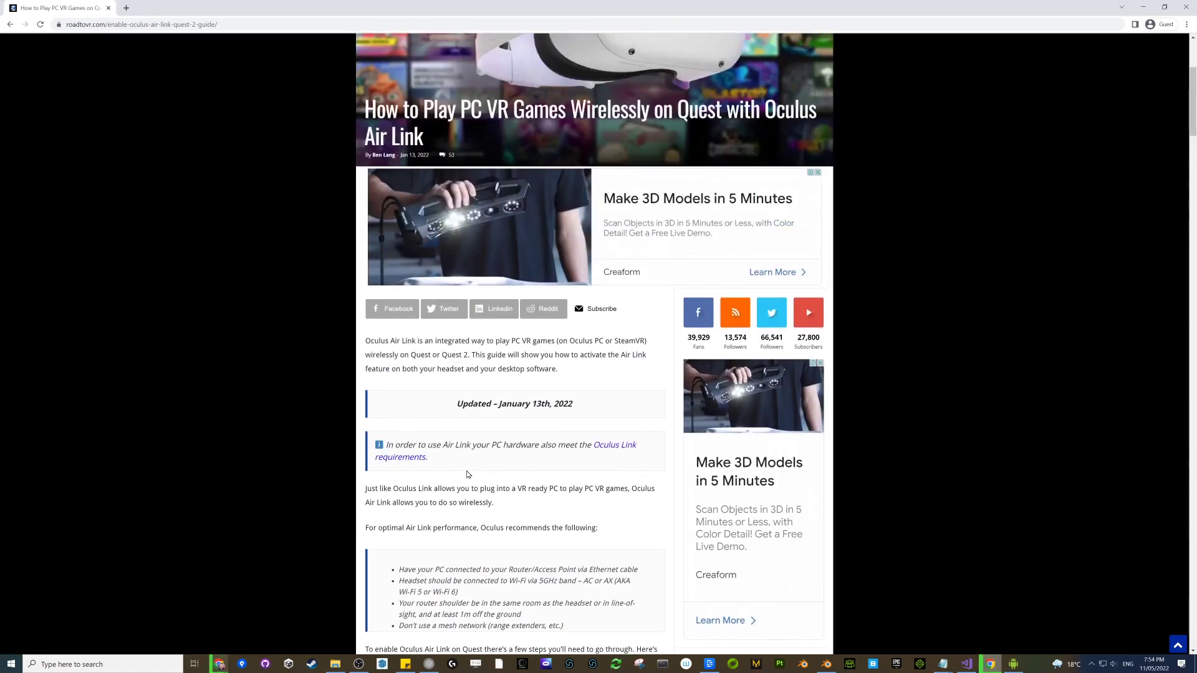
{"action": "scroll", "coordinate": [467, 475], "scroll_direction": "down", "scroll_amount": 7}
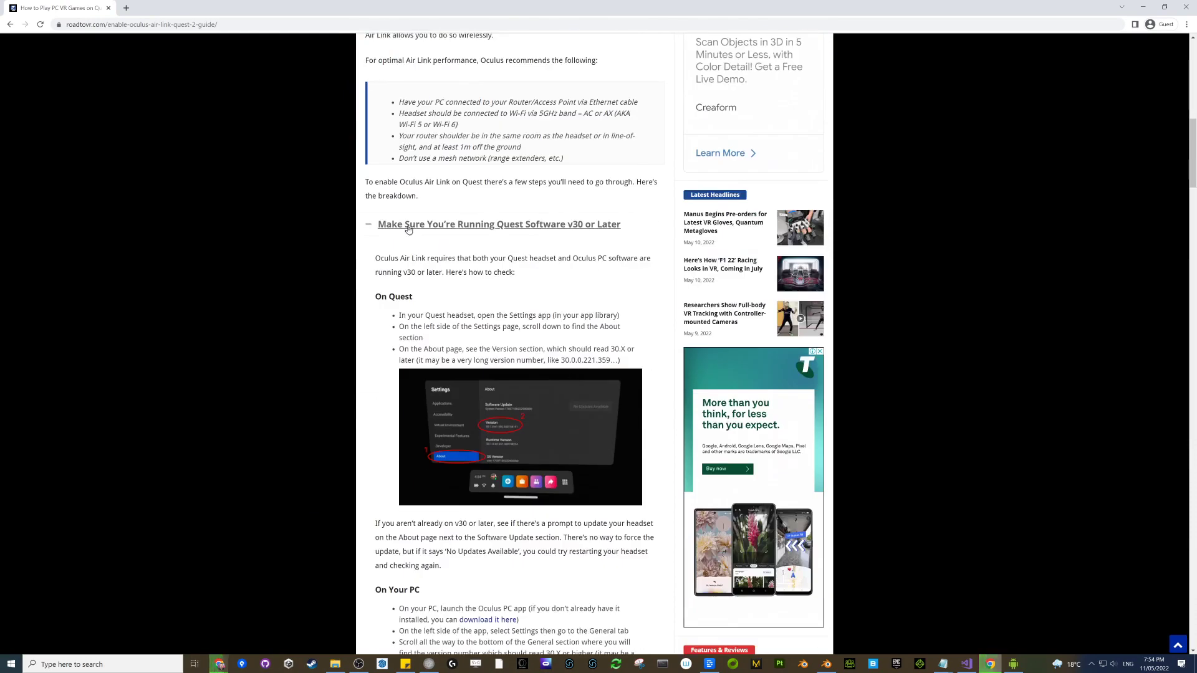
{"action": "scroll", "coordinate": [461, 417], "scroll_direction": "down", "scroll_amount": 3}
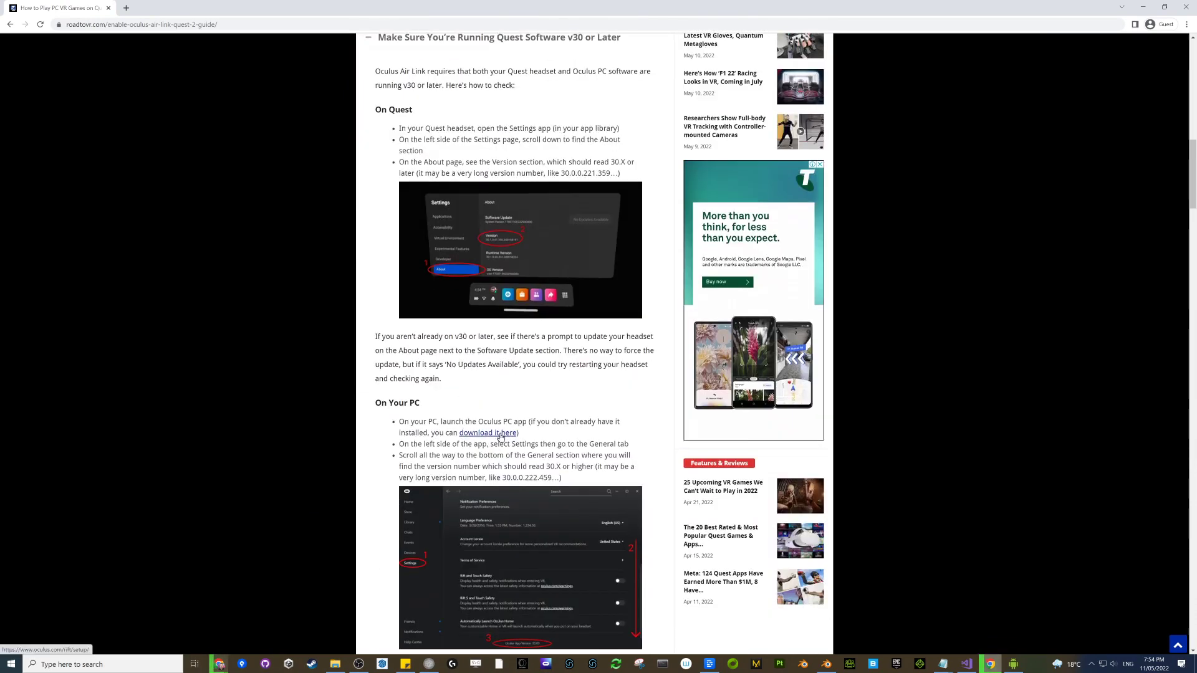
{"action": "left_click", "coordinate": [500, 434]}
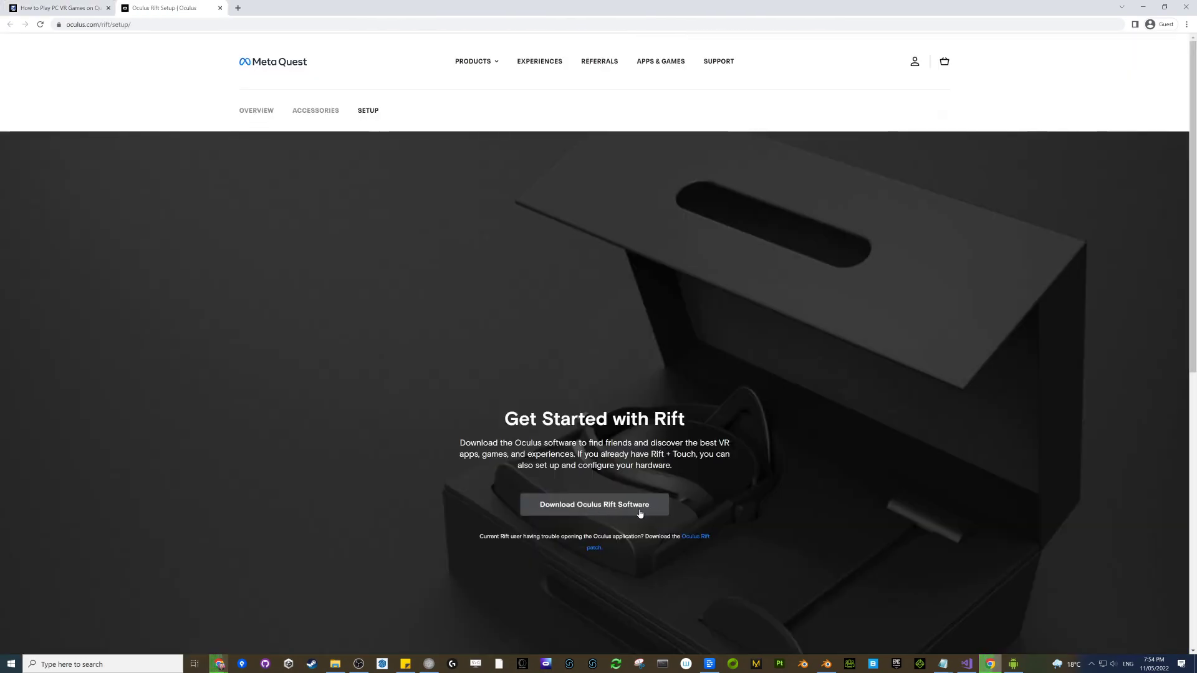
Step: Launch the Oculus PC app and look up its version number in the General settings
{"action": "key", "text": "ctrl+shift+Tab"}
{"action": "key", "text": "super"}
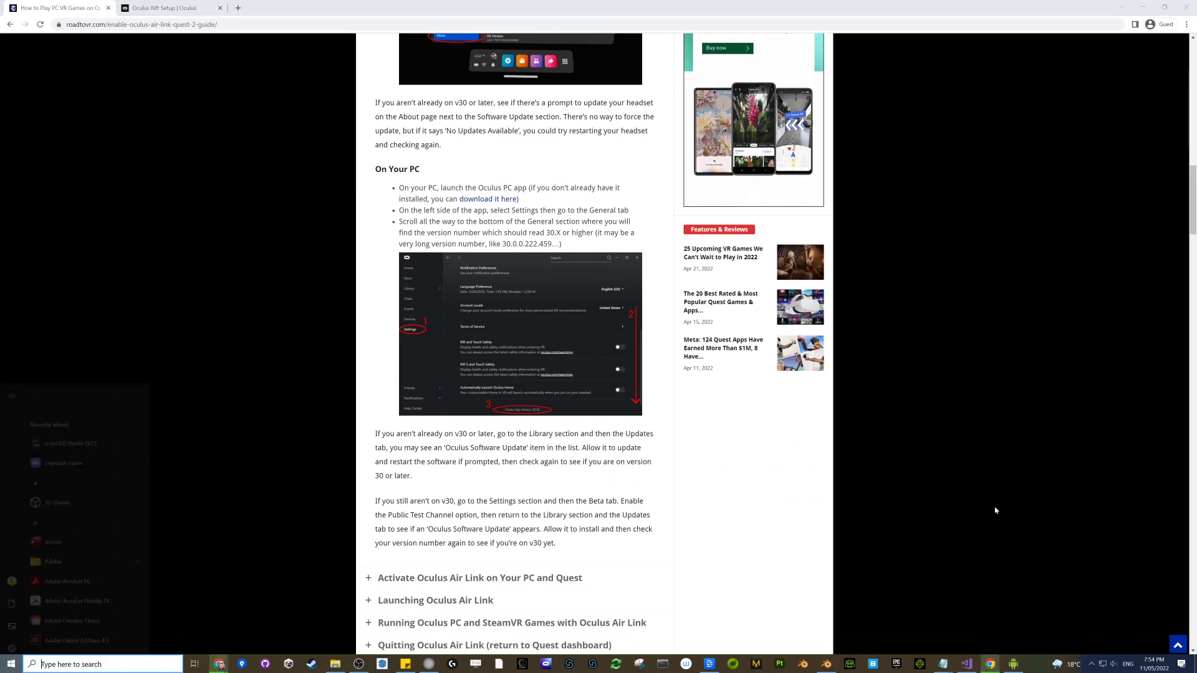
{"action": "type", "text": "ocul"}
{"action": "key", "text": "Return"}
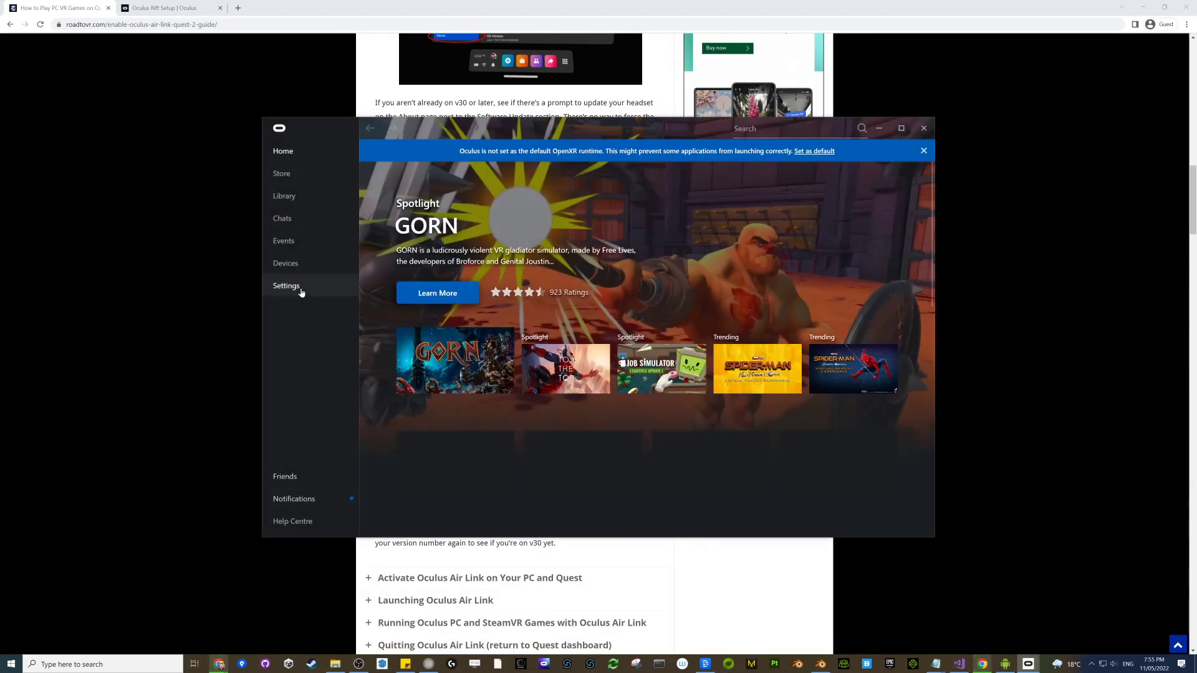
{"action": "left_click", "coordinate": [301, 292]}
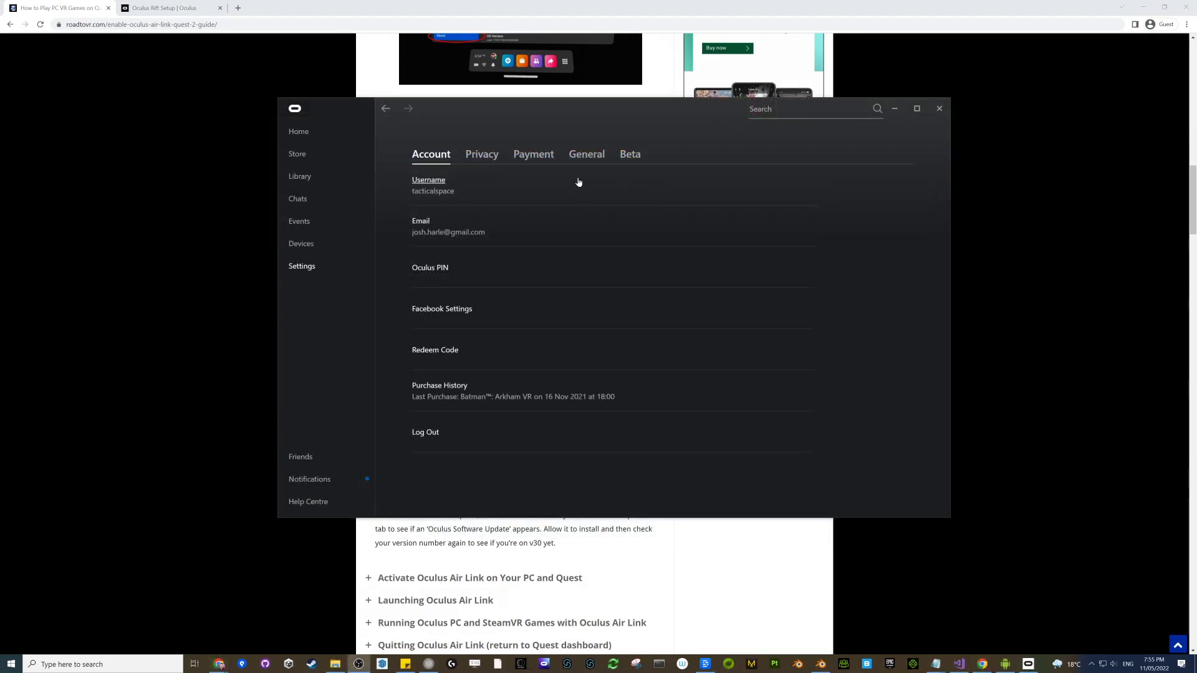
{"action": "left_click", "coordinate": [586, 153]}
{"action": "scroll", "coordinate": [561, 334], "scroll_direction": "down", "scroll_amount": 6}
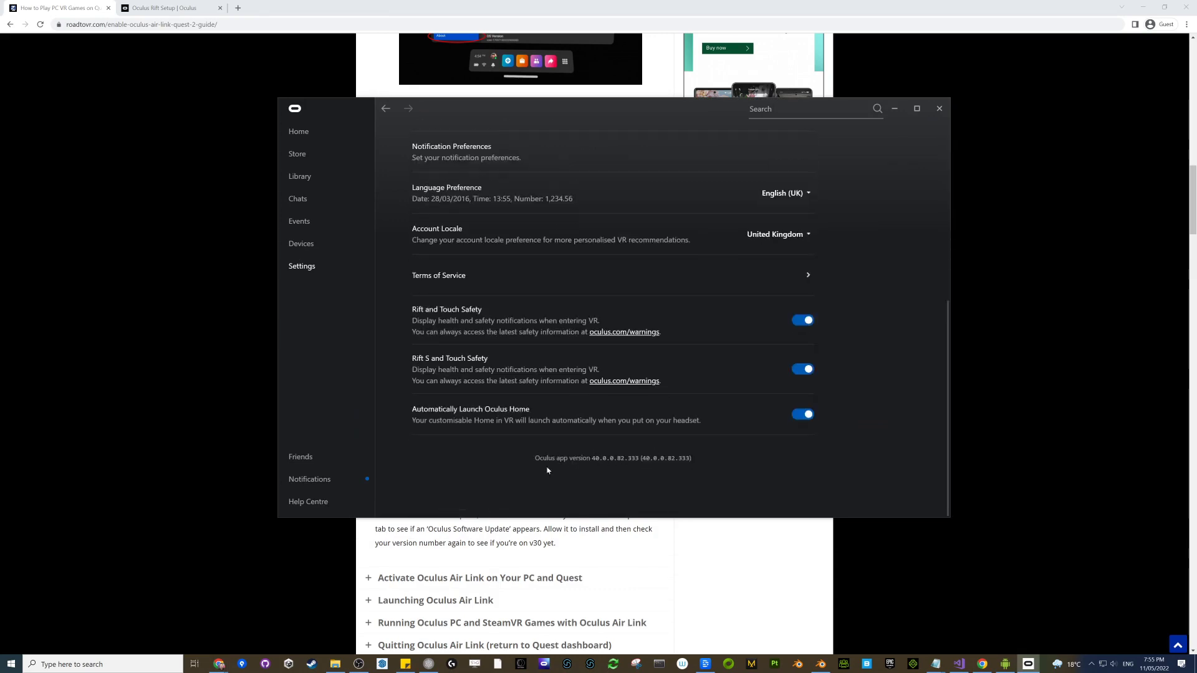
{"action": "scroll", "coordinate": [597, 187], "scroll_direction": "up", "scroll_amount": 6}
Step: Return to the guide in the browser and read the section on activating Oculus Air Link on the PC and Quest
{"action": "left_click", "coordinate": [561, 529]}
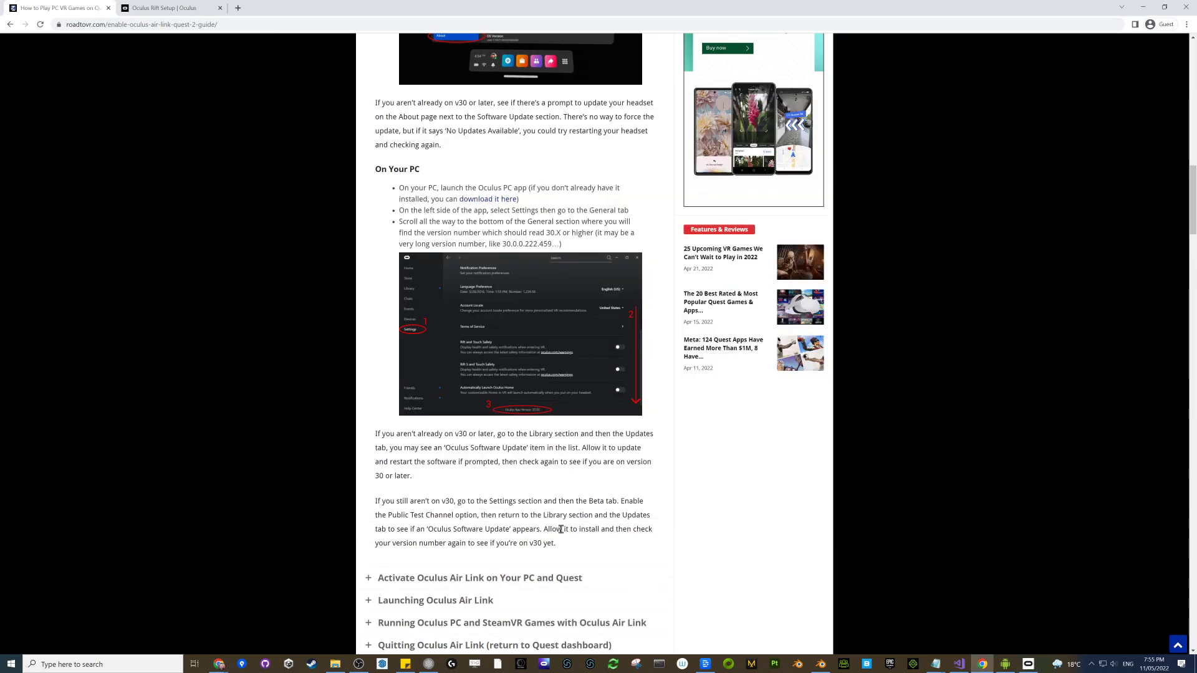
{"action": "scroll", "coordinate": [554, 511], "scroll_direction": "down", "scroll_amount": 5}
{"action": "scroll", "coordinate": [614, 359], "scroll_direction": "down", "scroll_amount": 4}
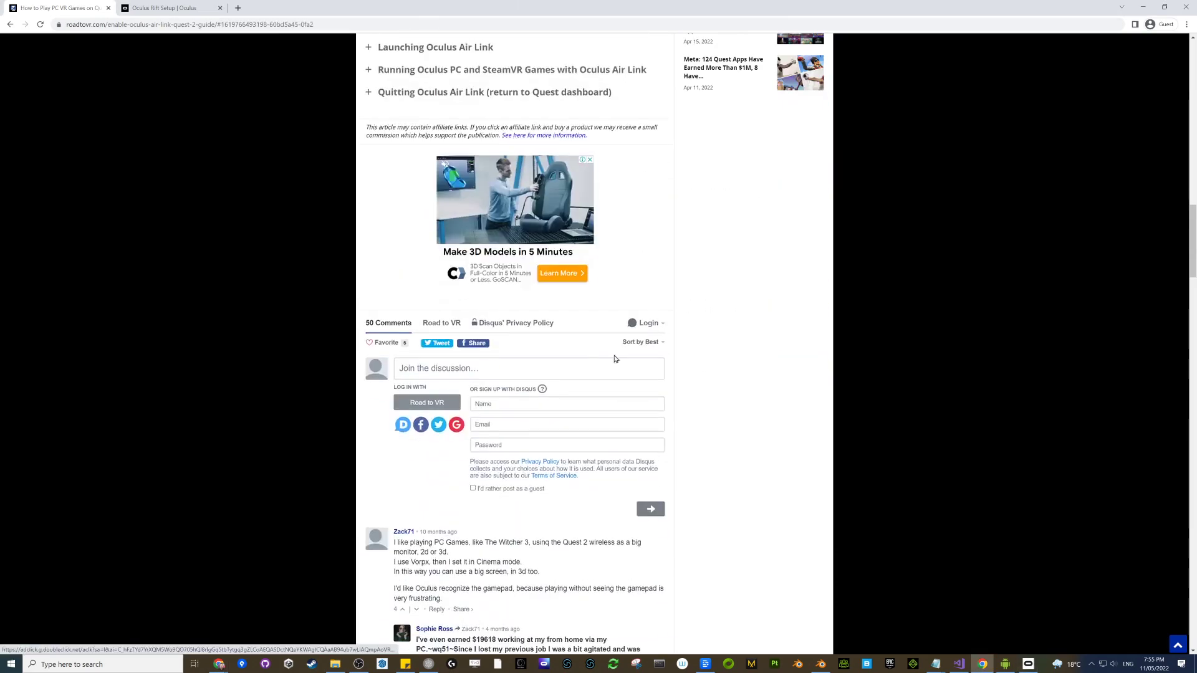
{"action": "scroll", "coordinate": [614, 359], "scroll_direction": "up", "scroll_amount": 9}
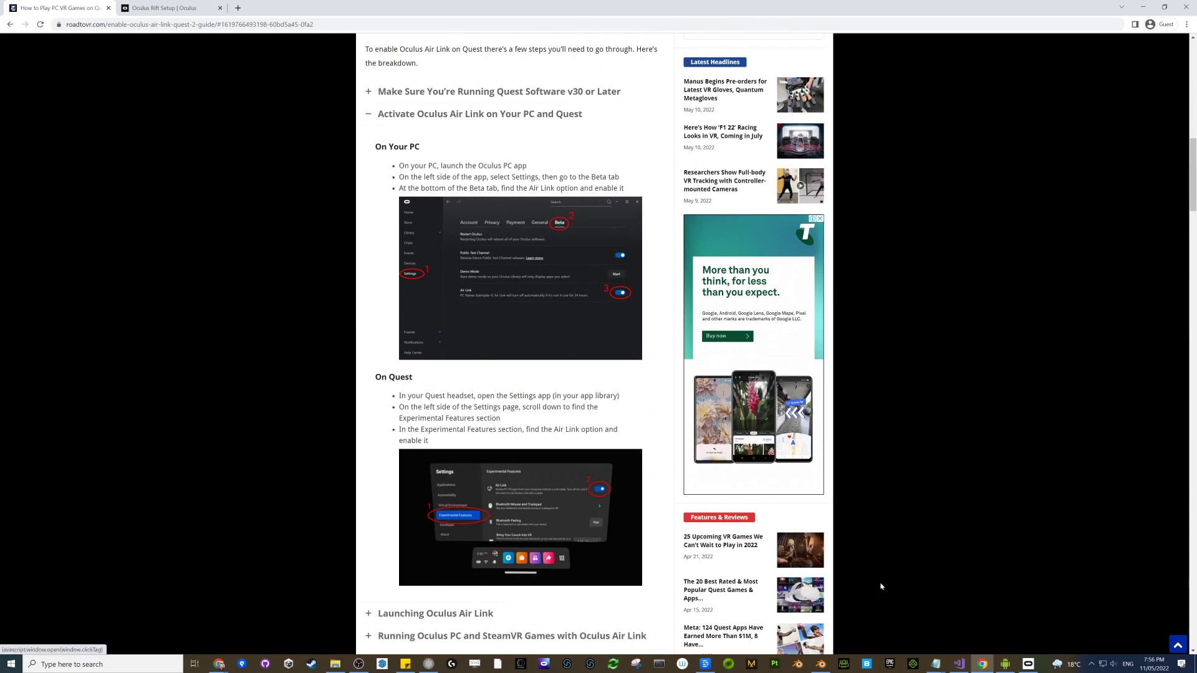
{"action": "scroll", "coordinate": [458, 461], "scroll_direction": "down", "scroll_amount": 2}
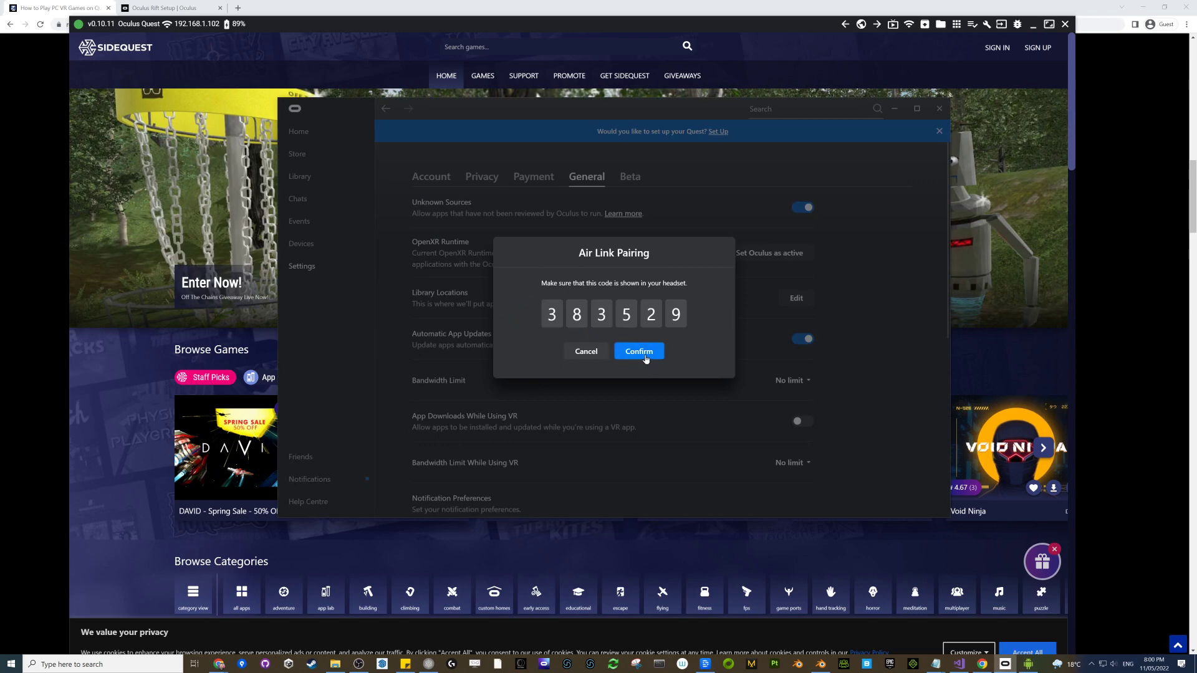
Step: Confirm the Air Link pairing code in the Oculus app, dismiss the pairing dialog and switch to the SideQuest Stream window
{"action": "left_click", "coordinate": [643, 350]}
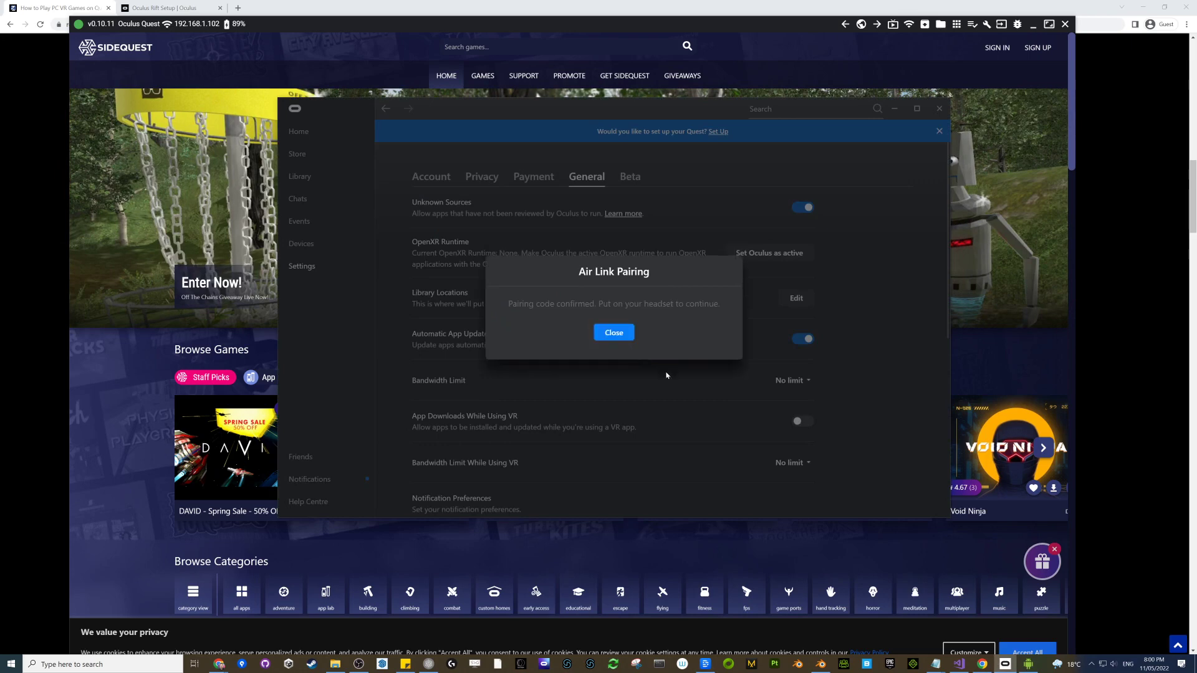
{"action": "left_click", "coordinate": [613, 333]}
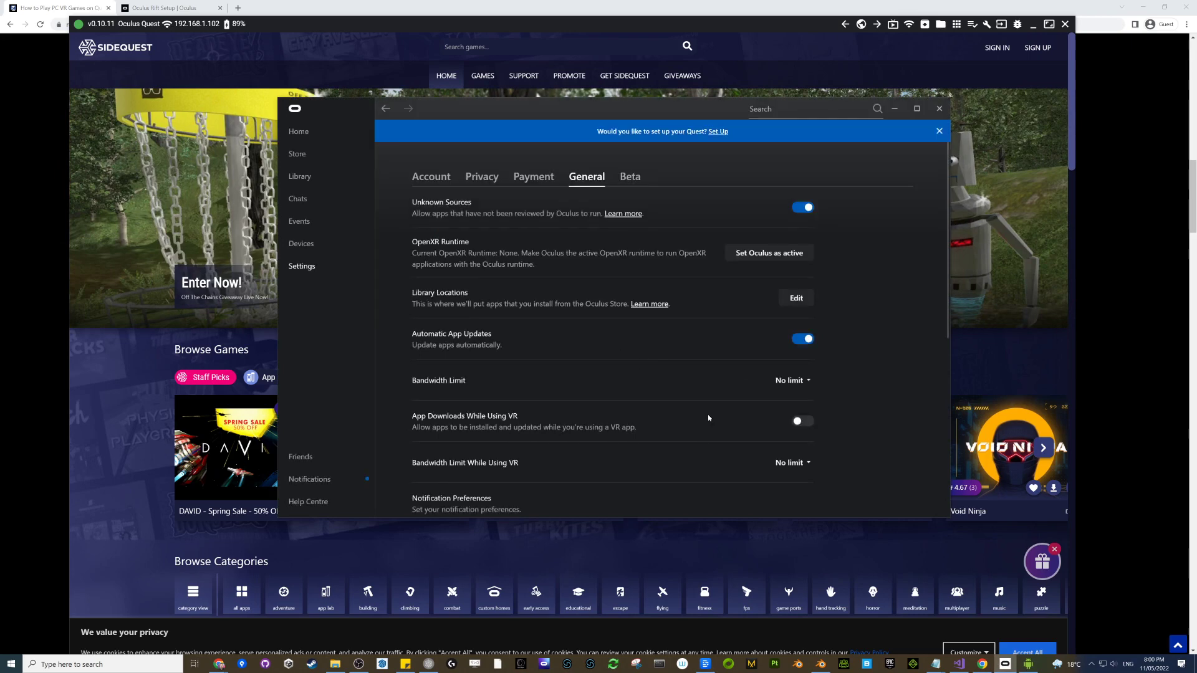
{"action": "left_click", "coordinate": [1029, 665]}
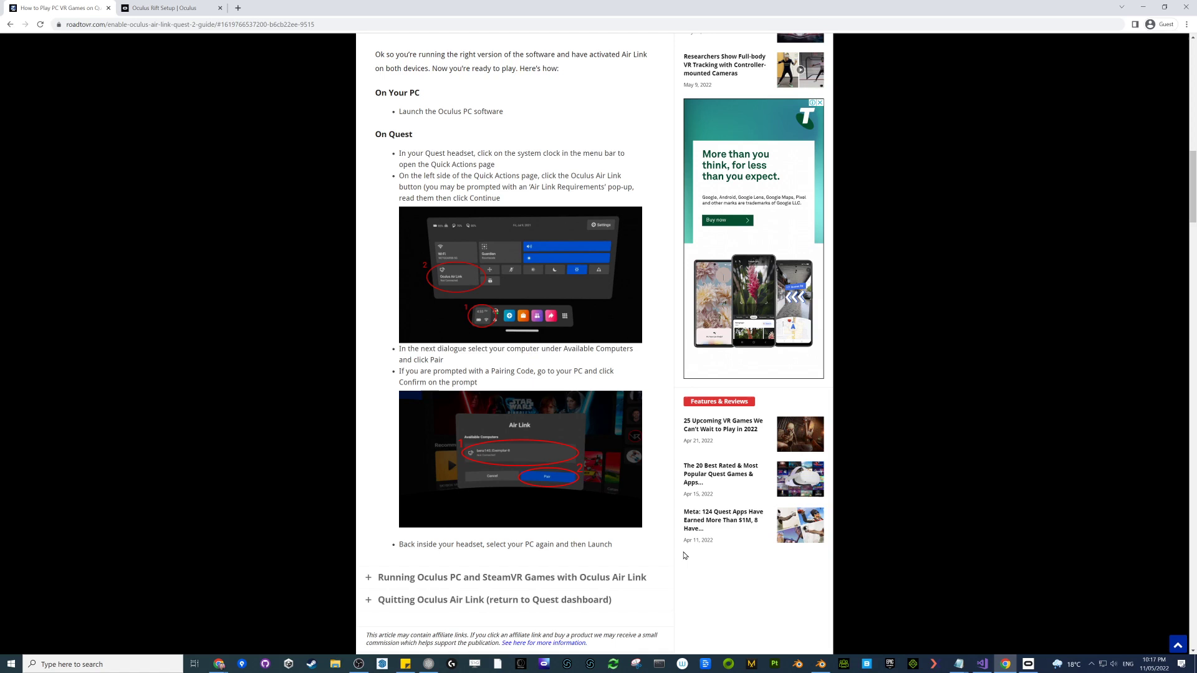
Step: Open Windows Firewall & network protection and turn off Microsoft Defender Firewall for the domain network
{"action": "key", "text": "super"}
{"action": "type", "text": "firewall"}
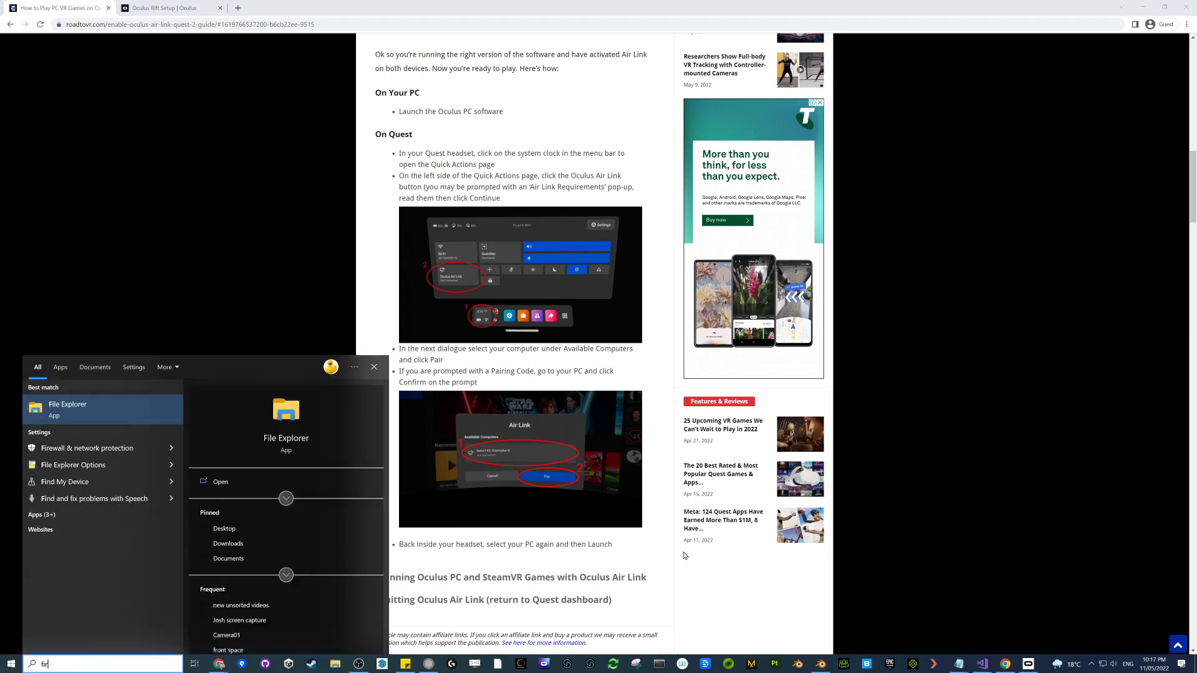
{"action": "key", "text": "Return"}
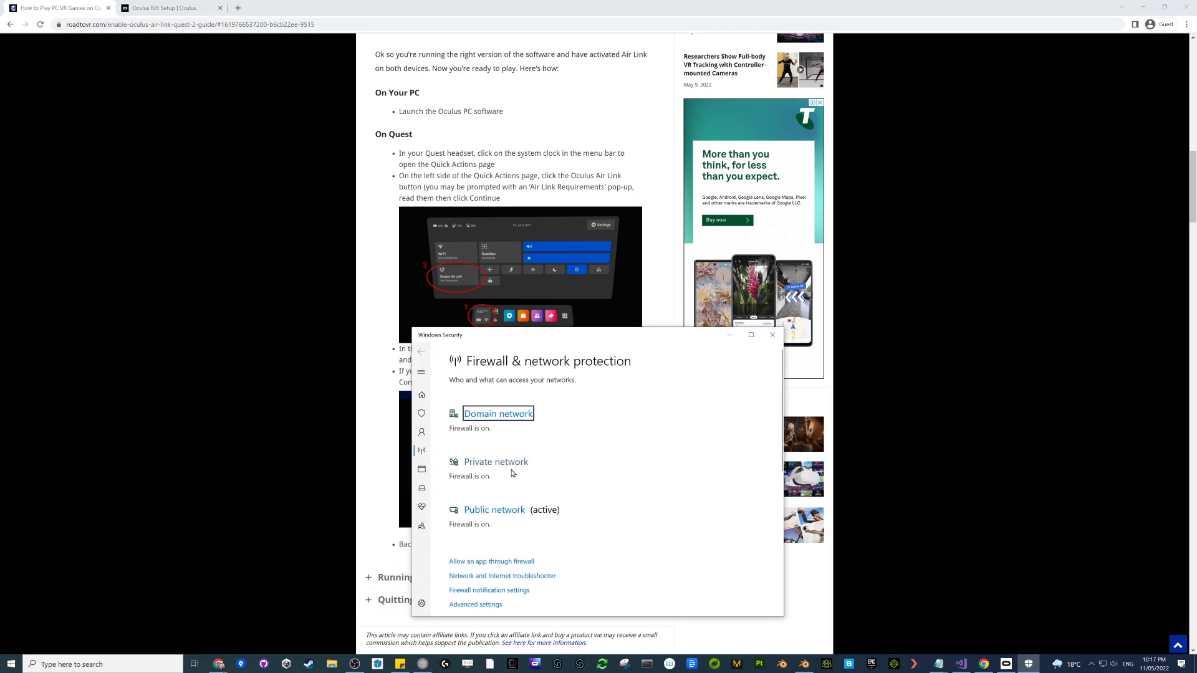
{"action": "left_click", "coordinate": [484, 416]}
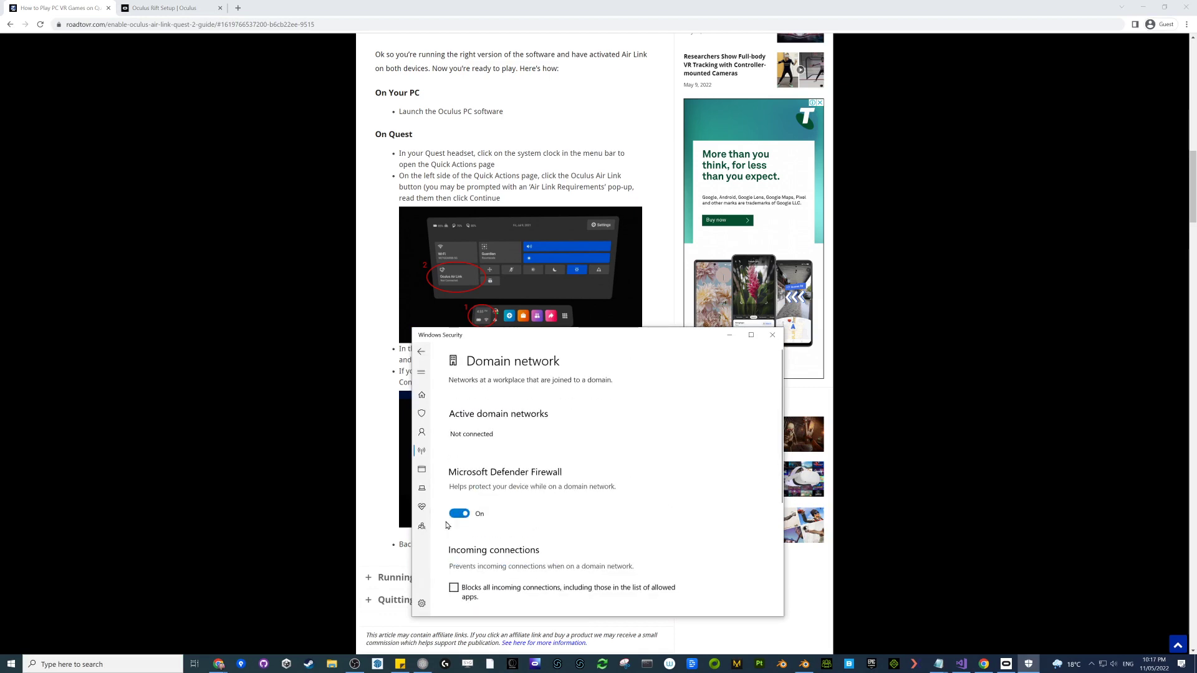
{"action": "left_click", "coordinate": [458, 514]}
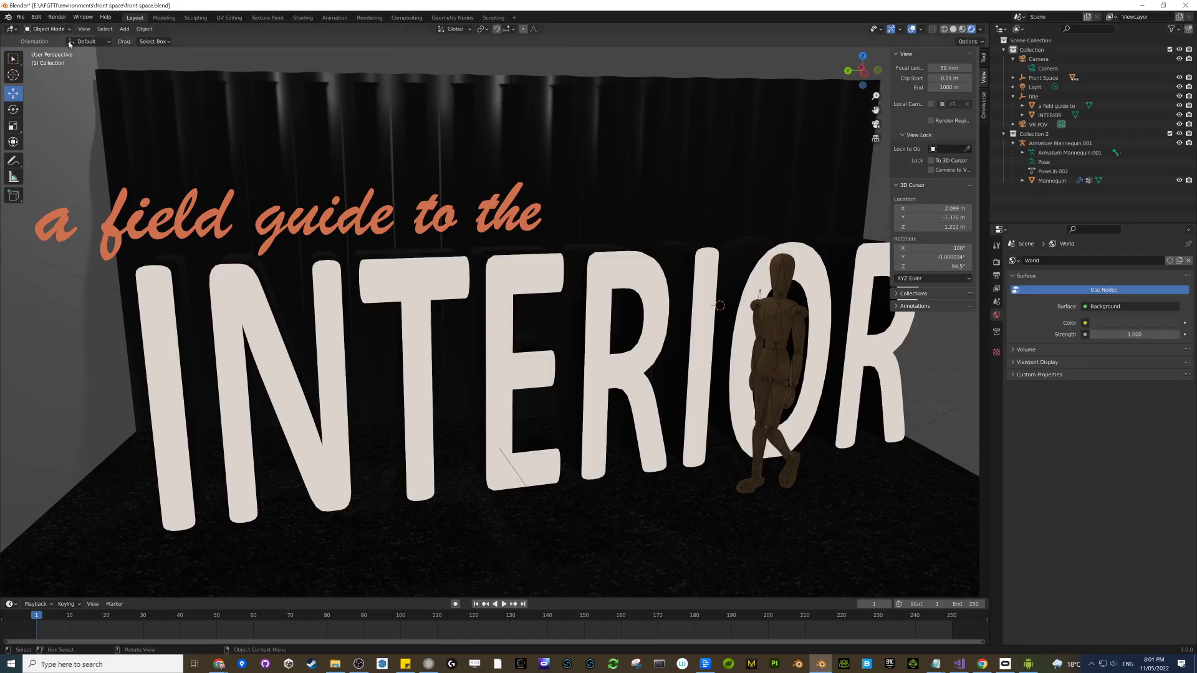
Step: In Blender's add-on preferences, search for "vr", enable the VR Scene Inspection add-on and close the preferences
{"action": "left_click", "coordinate": [36, 16]}
{"action": "left_click", "coordinate": [84, 150]}
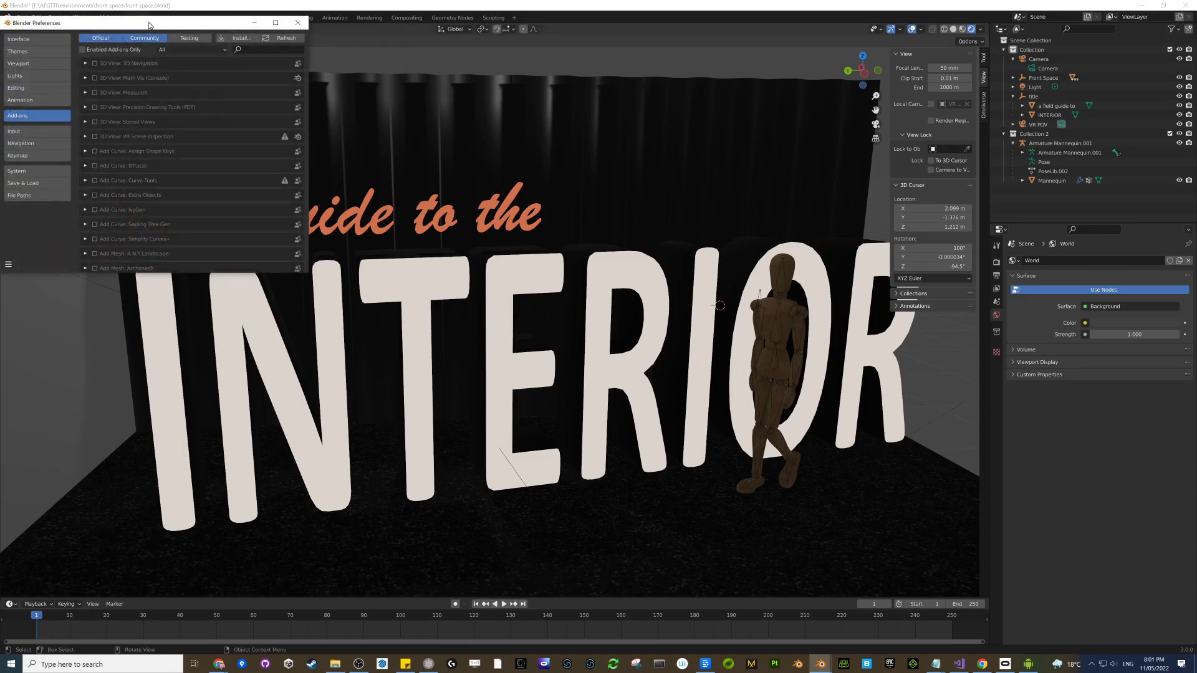
{"action": "left_click_drag", "start_coordinate": [149, 25], "coordinate": [593, 178]}
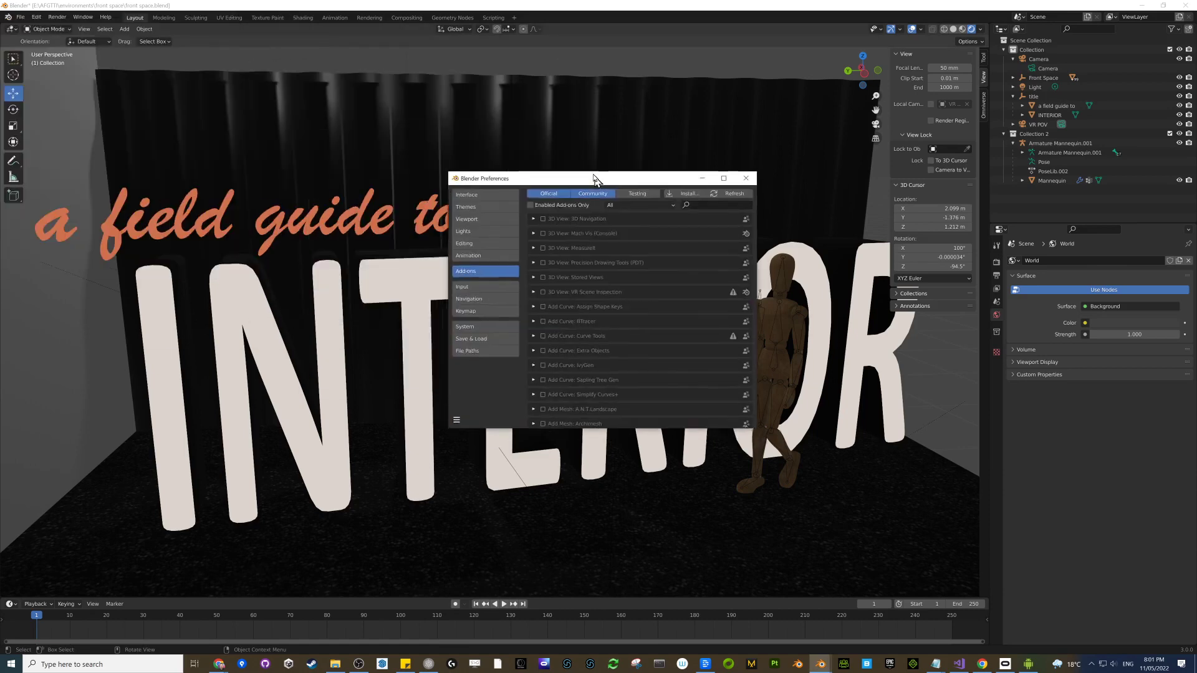
{"action": "left_click", "coordinate": [708, 201]}
{"action": "type", "text": "v"}
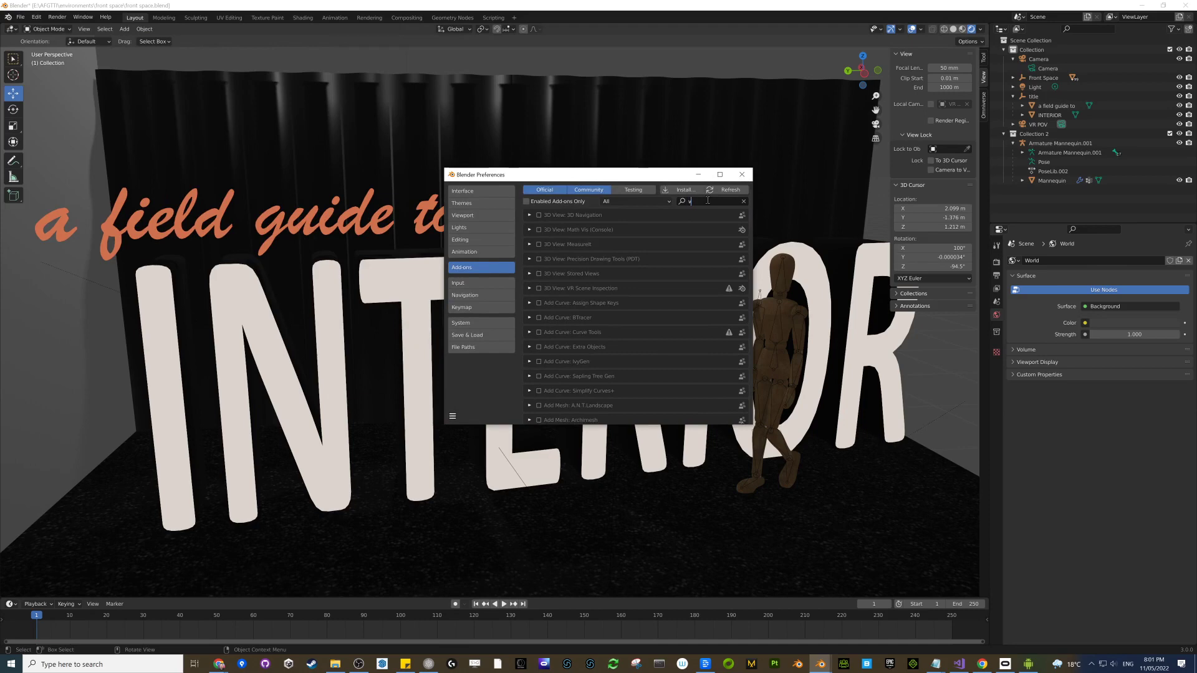
{"action": "type", "text": "r"}
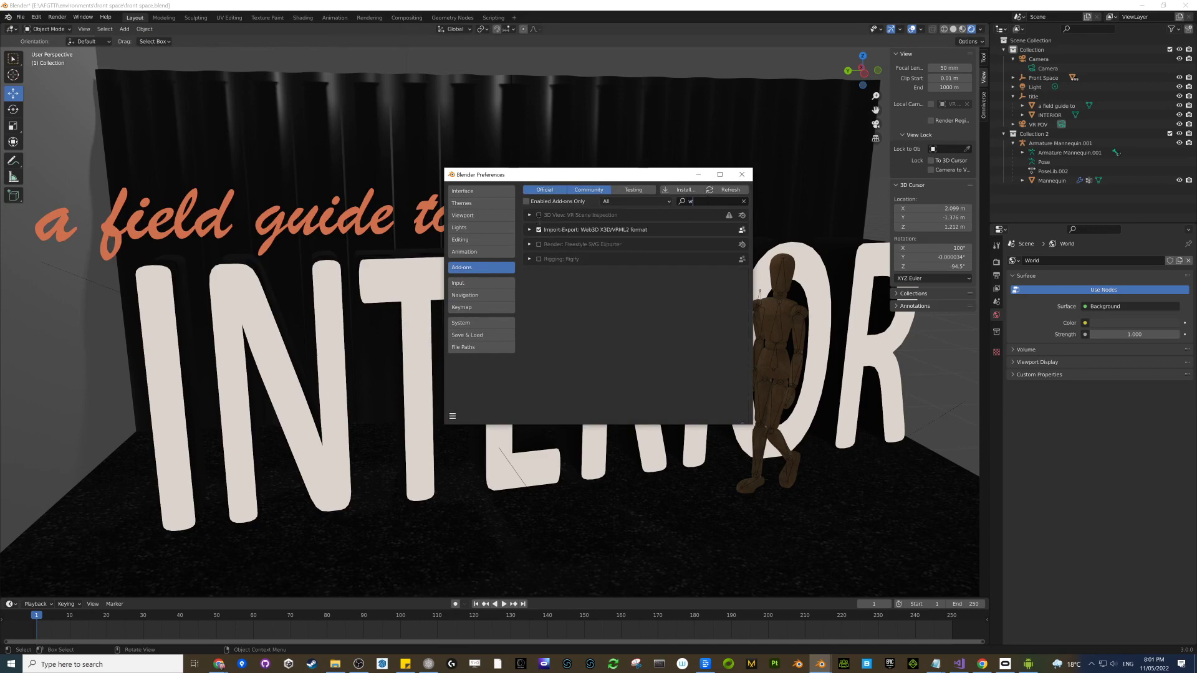
{"action": "left_click", "coordinate": [539, 215]}
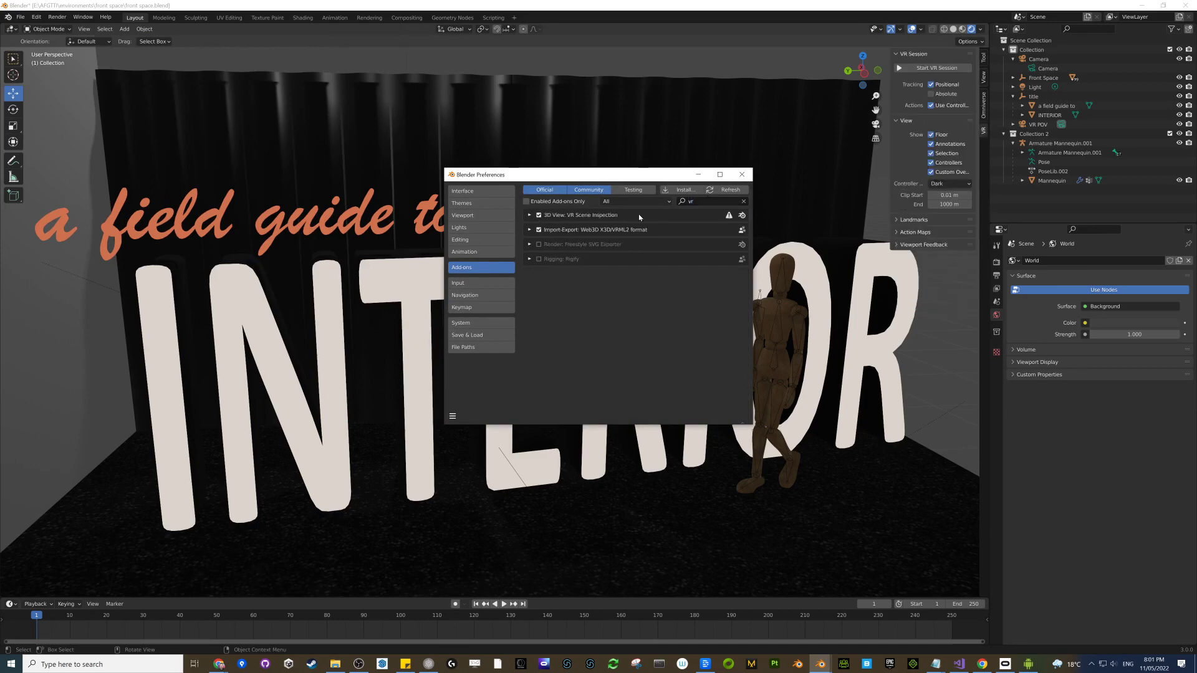
{"action": "left_click", "coordinate": [749, 175]}
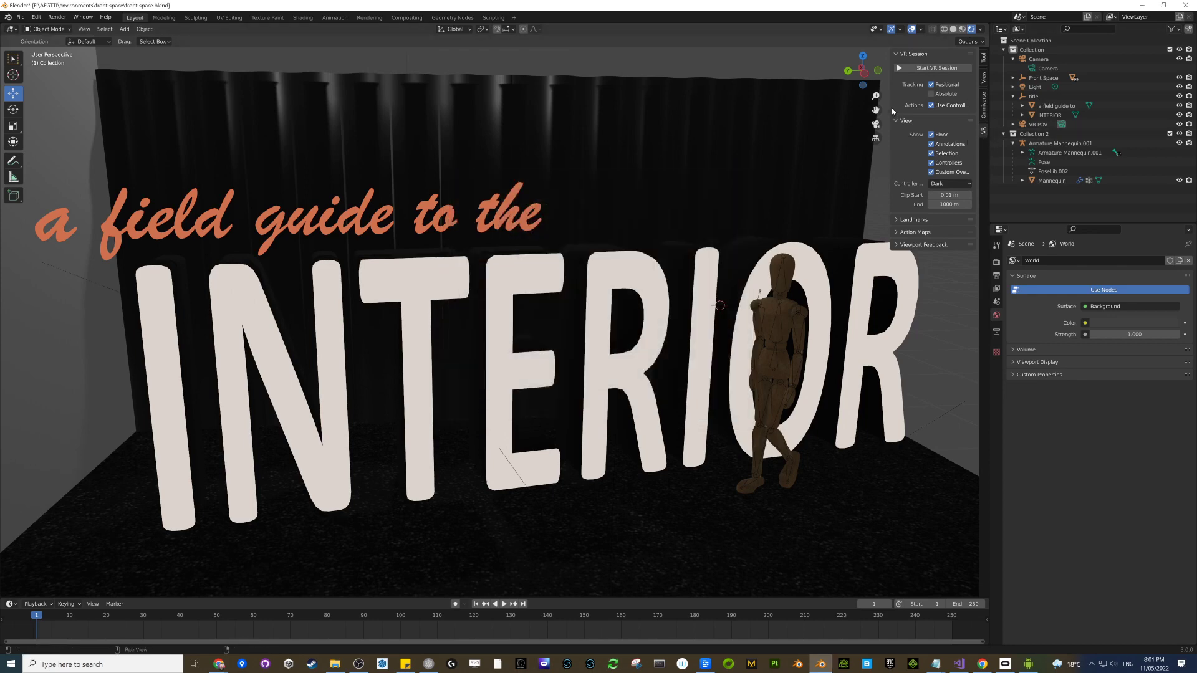
Step: Widen the 3D viewport, show the scene's render settings with the Eevee engine and start a VR session
{"action": "left_click_drag", "start_coordinate": [890, 107], "coordinate": [976, 87]}
{"action": "left_click_drag", "start_coordinate": [990, 62], "coordinate": [1008, 59]}
{"action": "left_click", "coordinate": [1001, 56]}
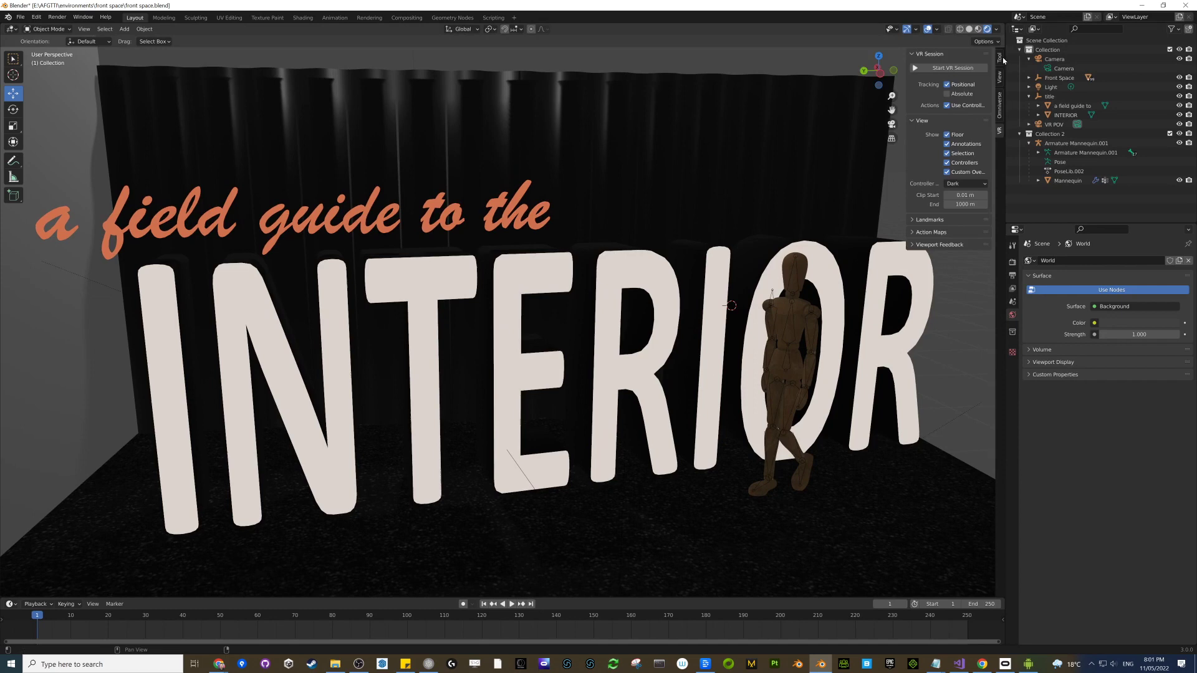
{"action": "middle_click_drag", "start_coordinate": [456, 161], "coordinate": [954, 327]}
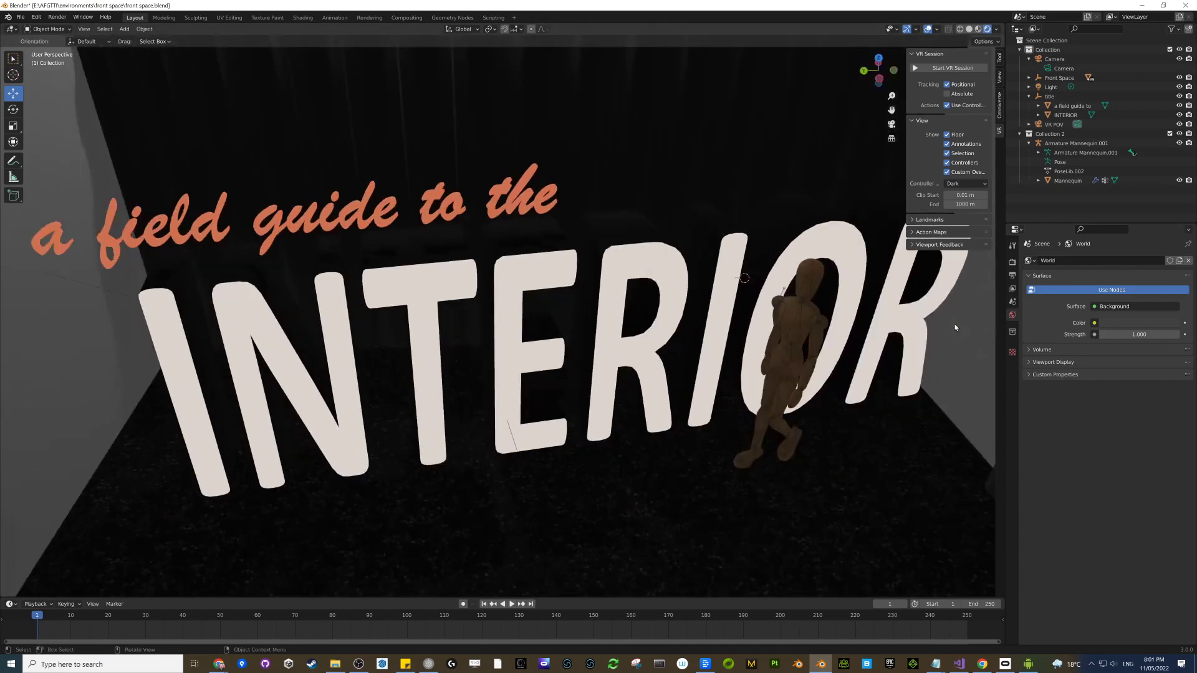
{"action": "left_click", "coordinate": [1012, 261]}
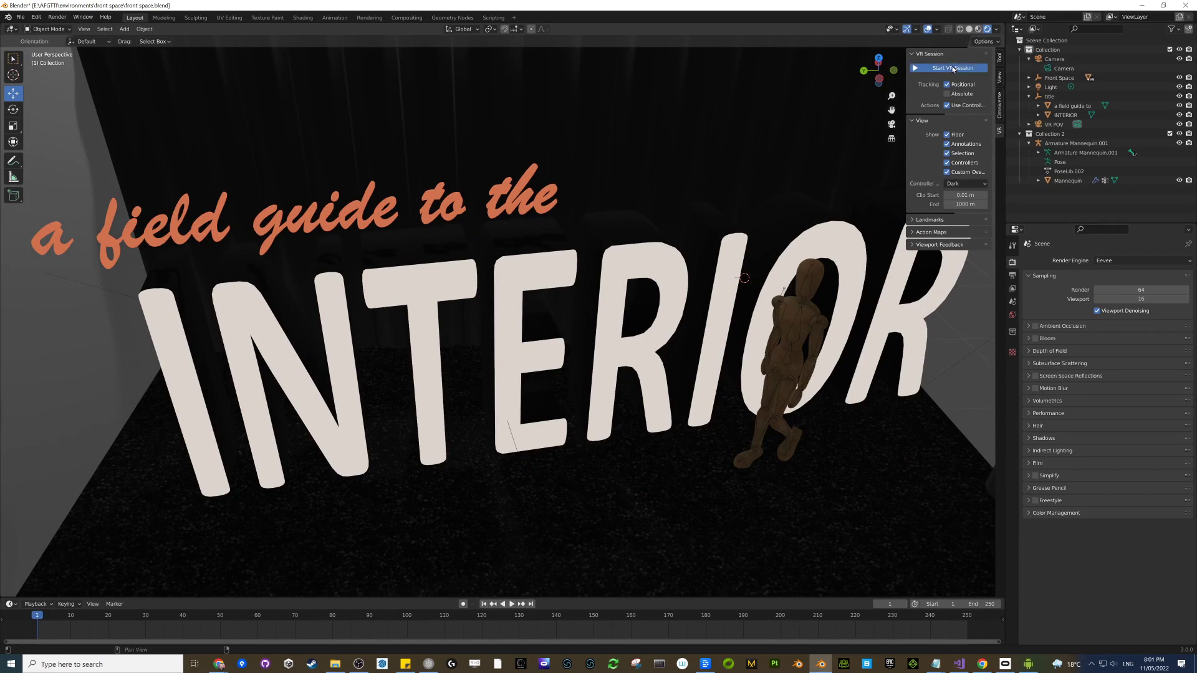
Step: Switch to the SideQuest Stream window and move it aside so the headset view can sit next to the Blender scene
{"action": "left_click", "coordinate": [1030, 664]}
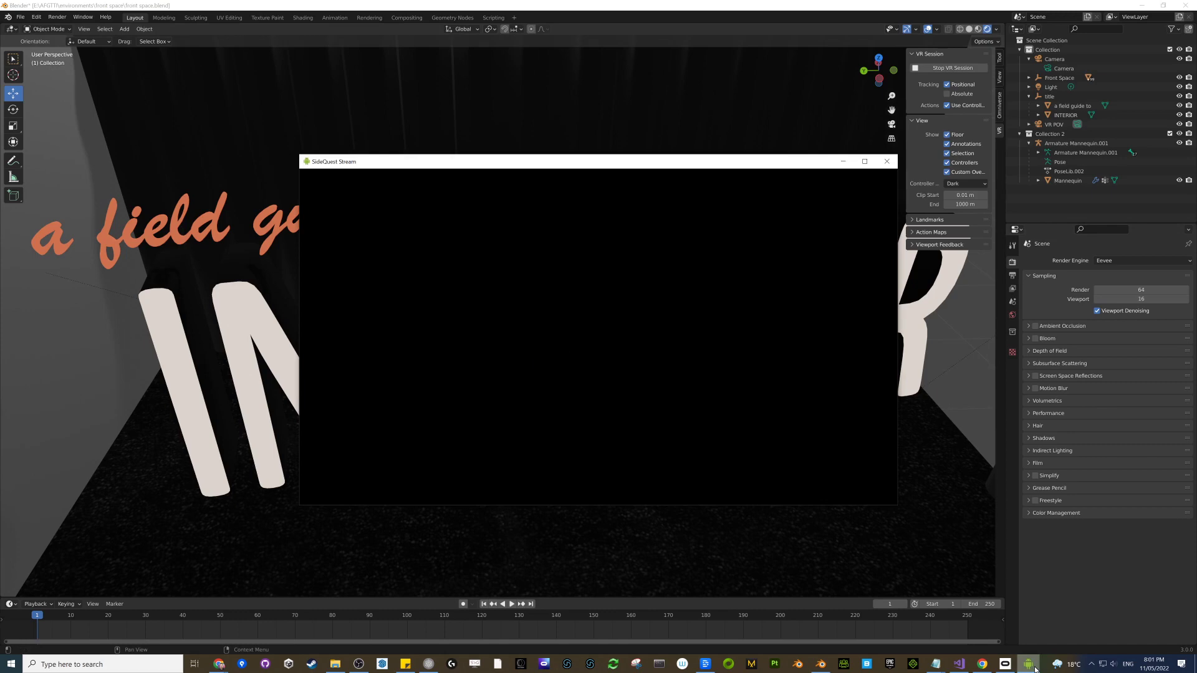
{"action": "left_click_drag", "start_coordinate": [710, 161], "coordinate": [744, 178]}
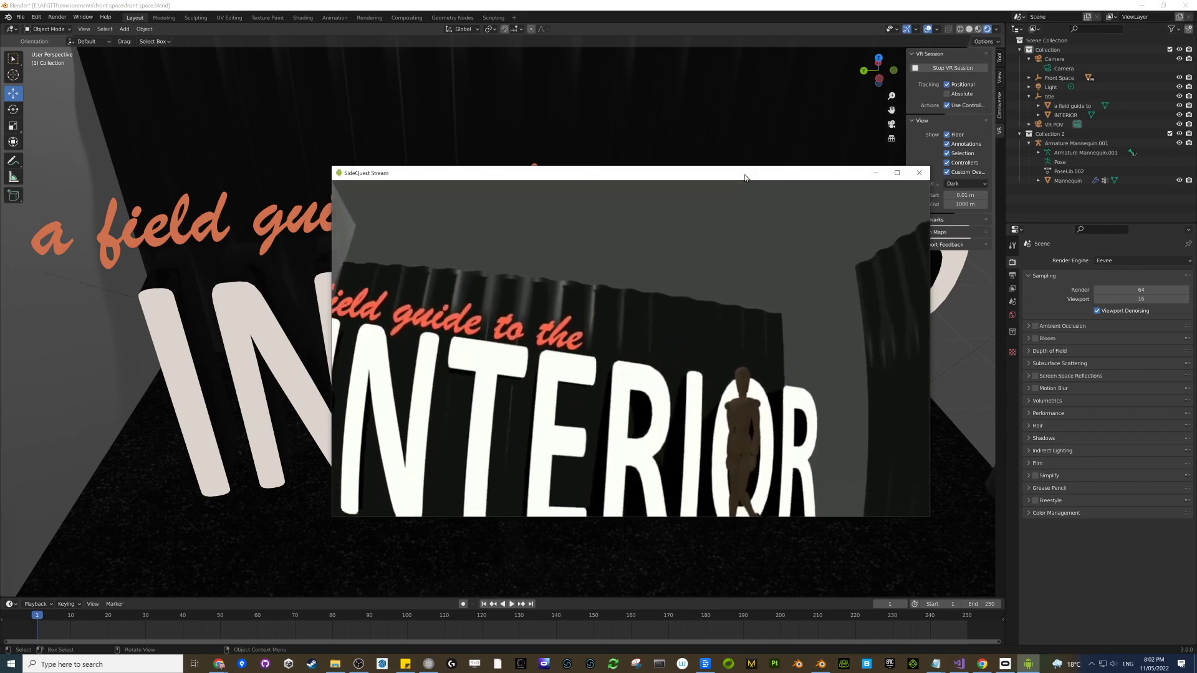
{"action": "left_click_drag", "start_coordinate": [745, 178], "coordinate": [434, 25]}
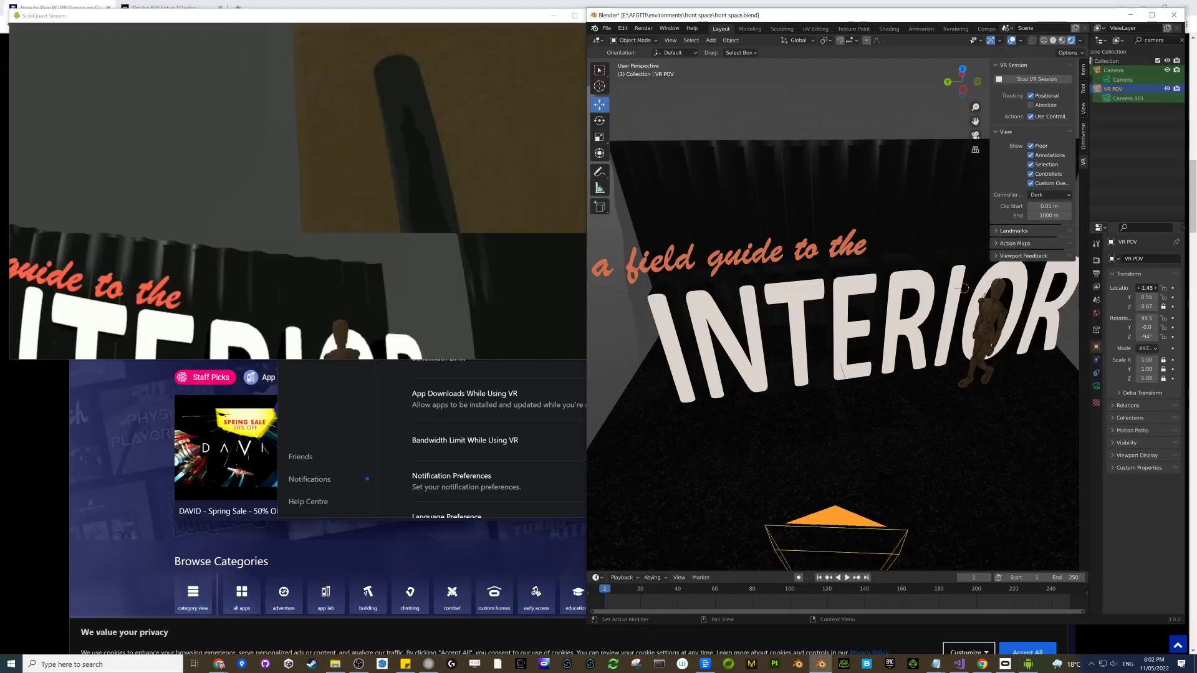
Step: Adjust the VR POV object's X location and select the curtain panel behind the INTERIOR lettering
{"action": "left_click_drag", "start_coordinate": [1146, 288], "coordinate": [1163, 307]}
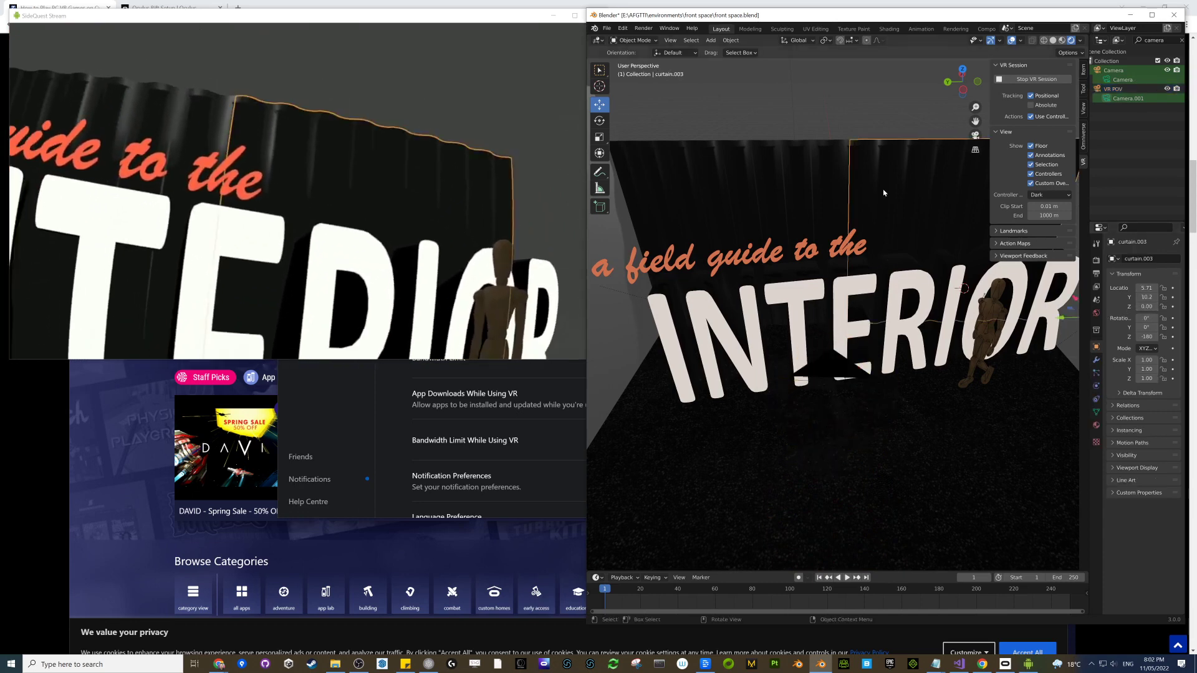
{"action": "left_click", "coordinate": [882, 191]}
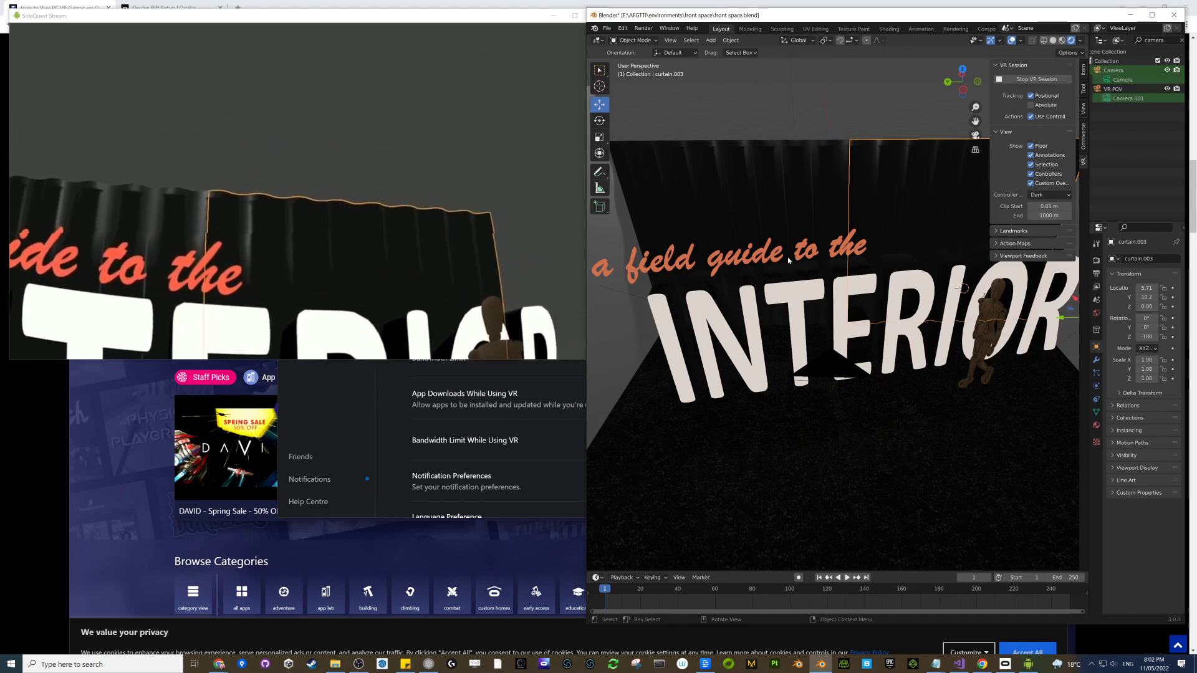
Step: Add a point light to the scene and move it in front of the INTERIOR lettering, near the wooden mannequin
{"action": "key", "text": "shift+a"}
{"action": "mouse_move", "coordinate": [758, 213]}
{"action": "left_click", "coordinate": [797, 209]}
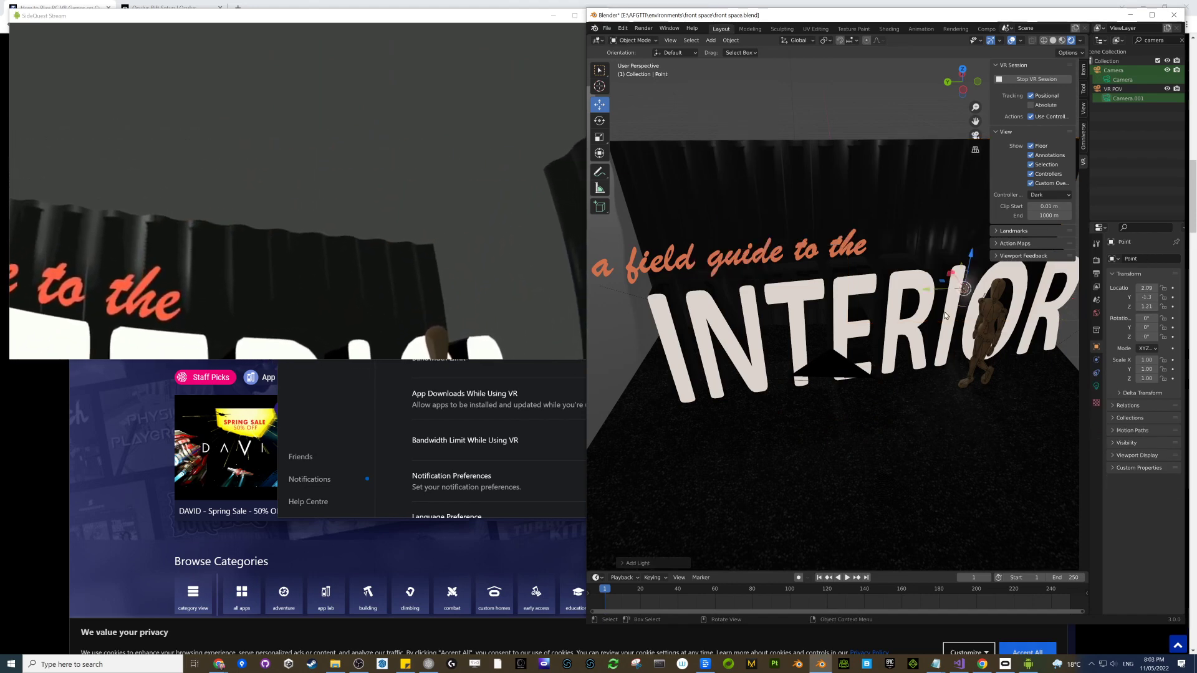
{"action": "left_click_drag", "start_coordinate": [943, 287], "coordinate": [824, 354]}
{"action": "left_click_drag", "start_coordinate": [825, 397], "coordinate": [832, 406]}
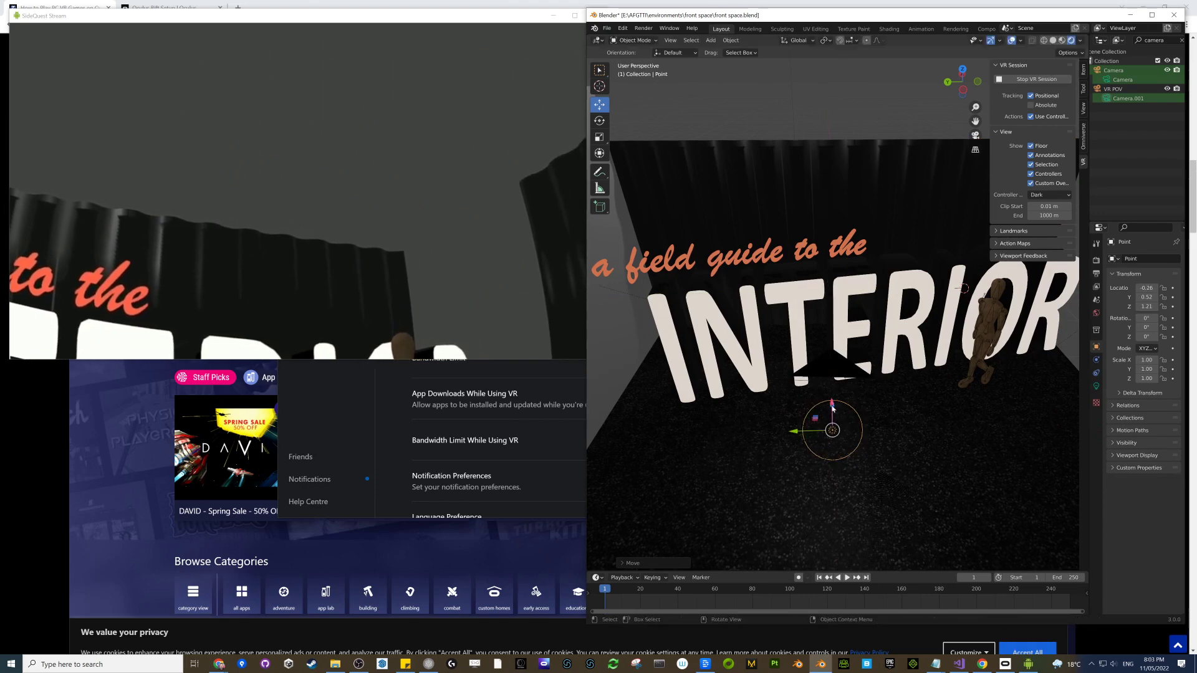
{"action": "middle_click_drag", "start_coordinate": [830, 404], "coordinate": [897, 383]}
{"action": "left_click_drag", "start_coordinate": [898, 383], "coordinate": [914, 345]}
Step: Set the point light's power to 200 W and move it horizontally, keeping its height, to in front of the middle of the lettering
{"action": "left_click", "coordinate": [1096, 386]}
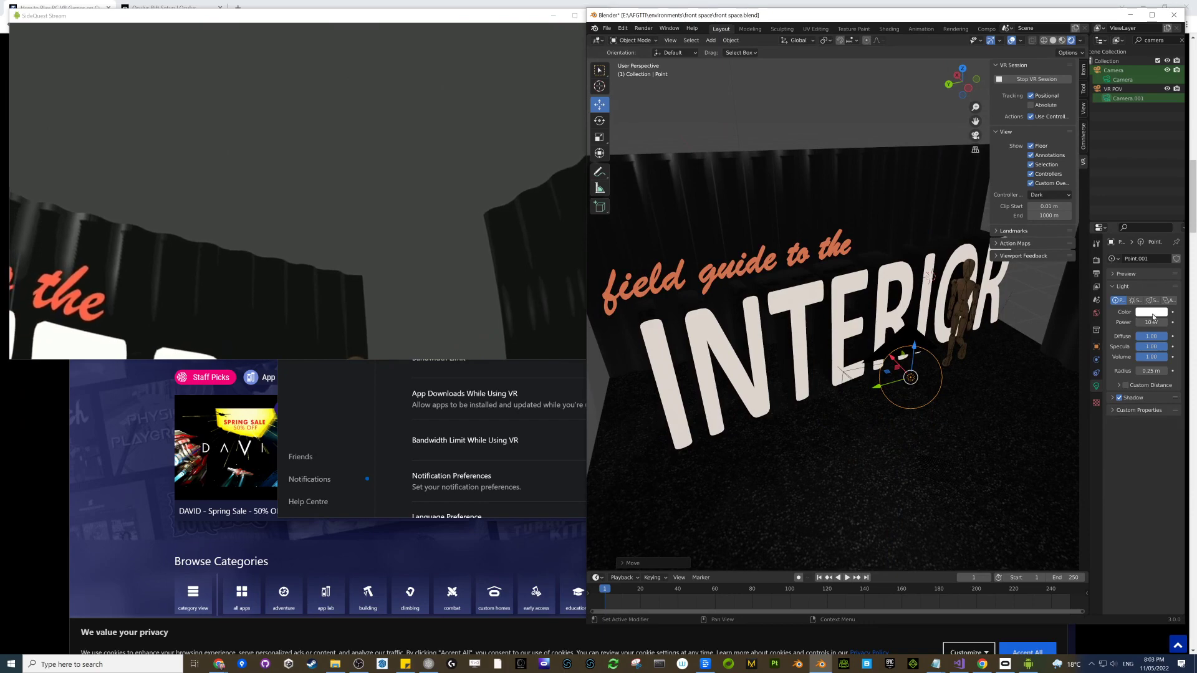
{"action": "key", "text": "Return"}
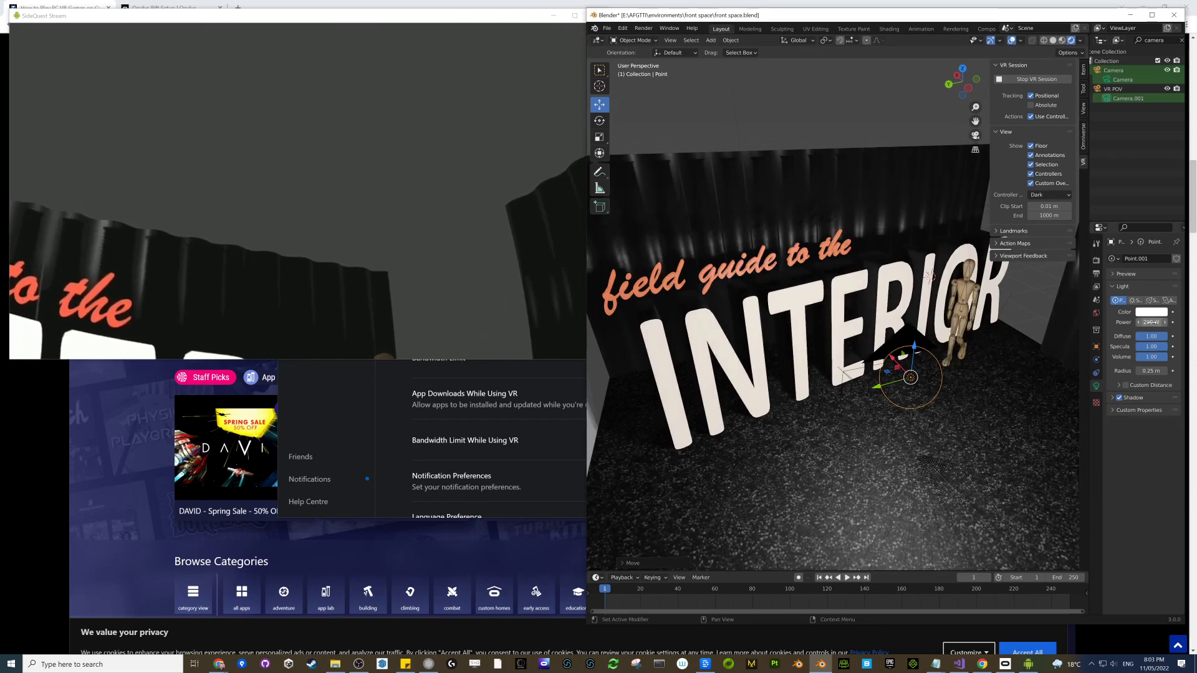
{"action": "key", "text": "g"}
{"action": "key", "text": "shift+z"}
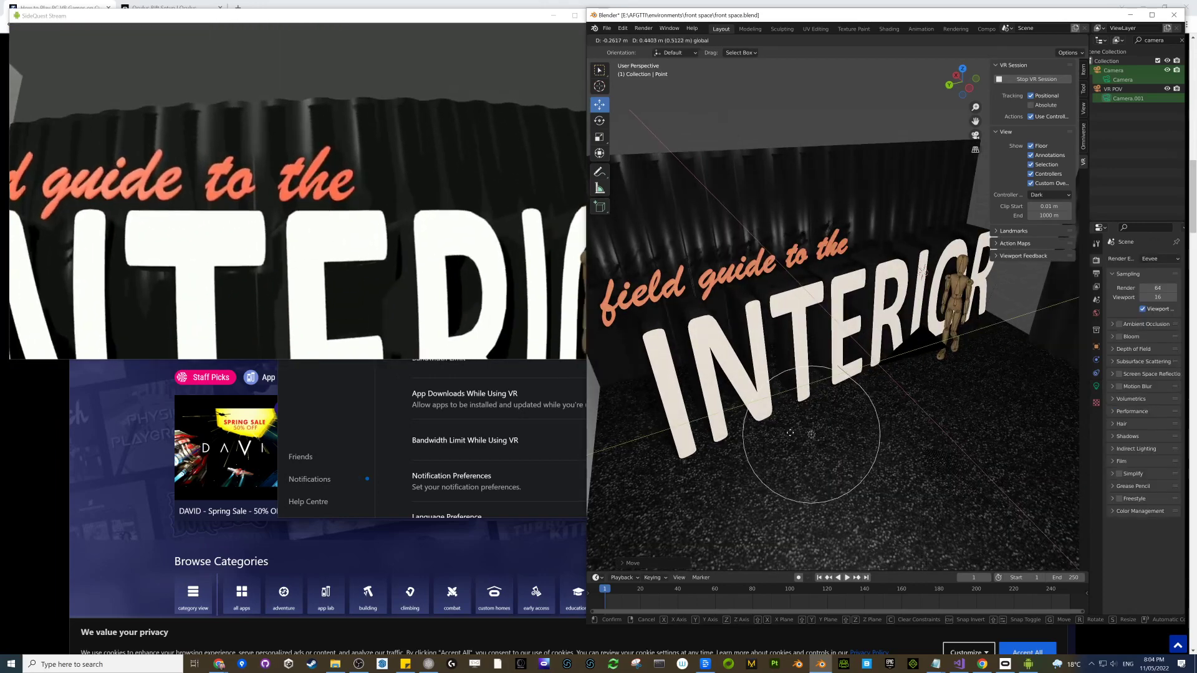
{"action": "left_click", "coordinate": [819, 423]}
Step: Change the point light's colour to red and move it horizontally toward the wooden mannequin
{"action": "left_click", "coordinate": [1097, 386]}
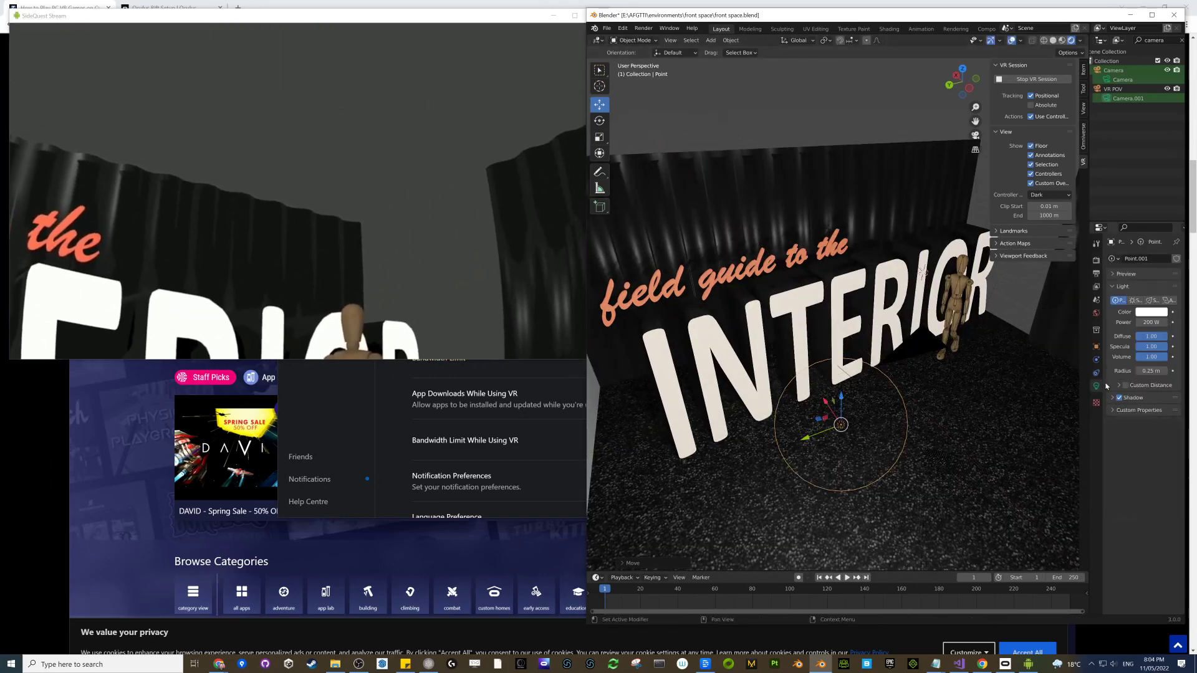
{"action": "left_click", "coordinate": [1151, 313]}
{"action": "left_click", "coordinate": [1112, 255]}
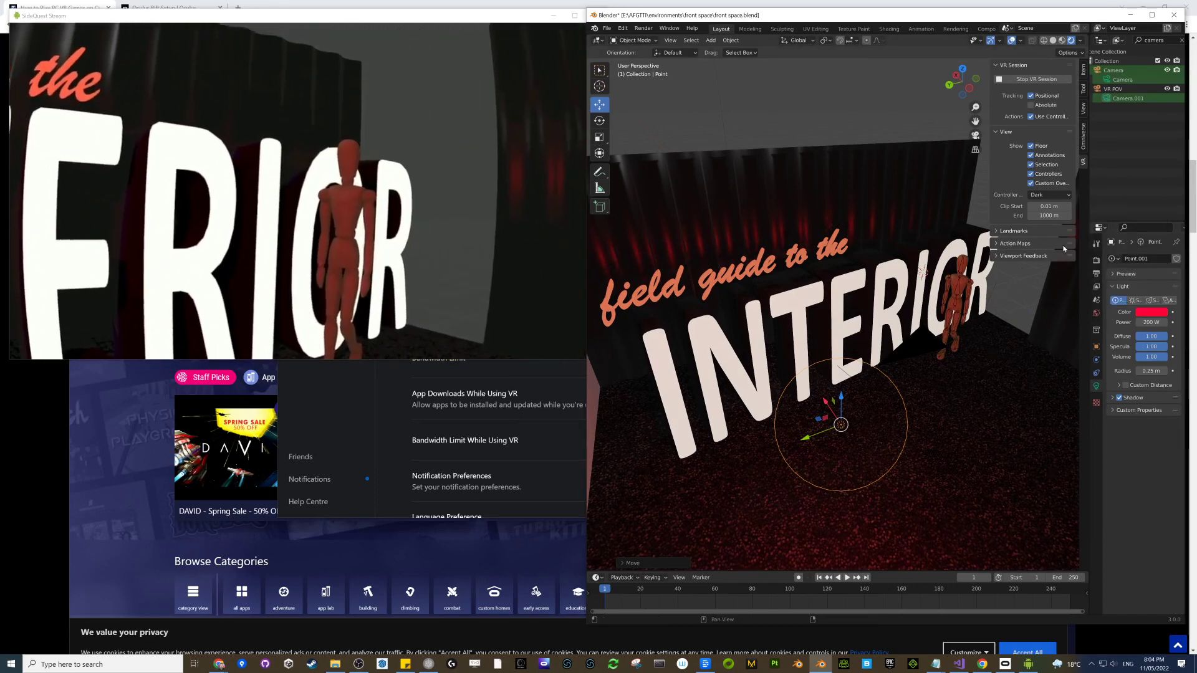
{"action": "left_click_drag", "start_coordinate": [819, 422], "coordinate": [920, 333]}
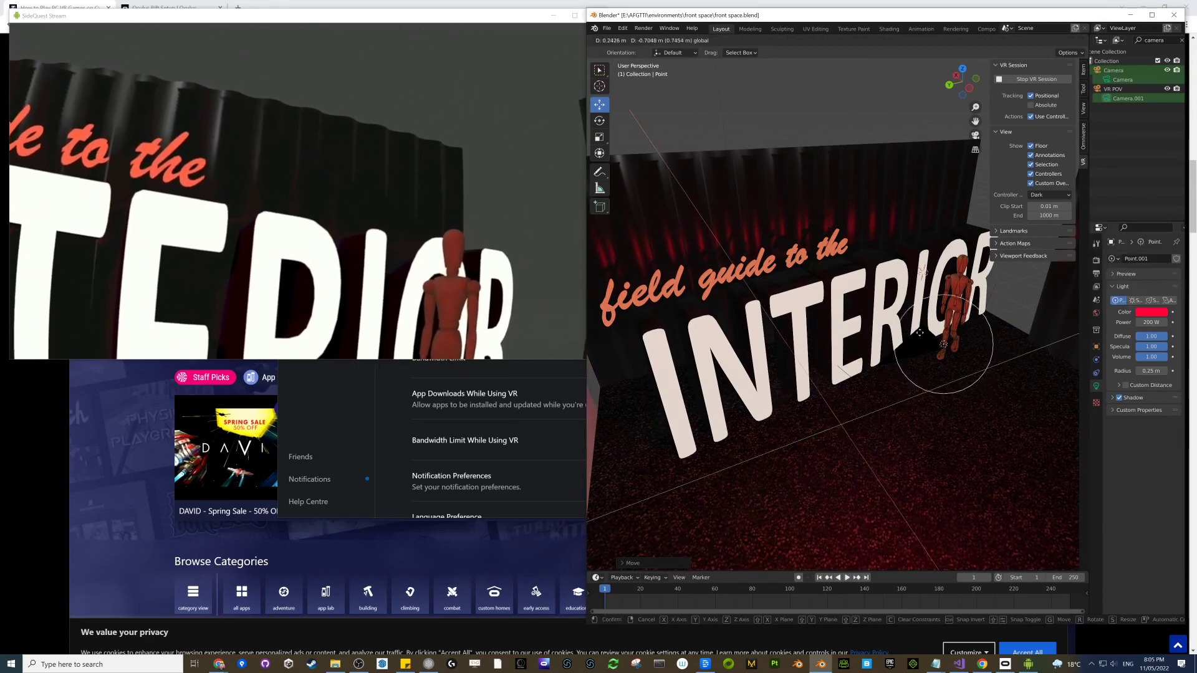